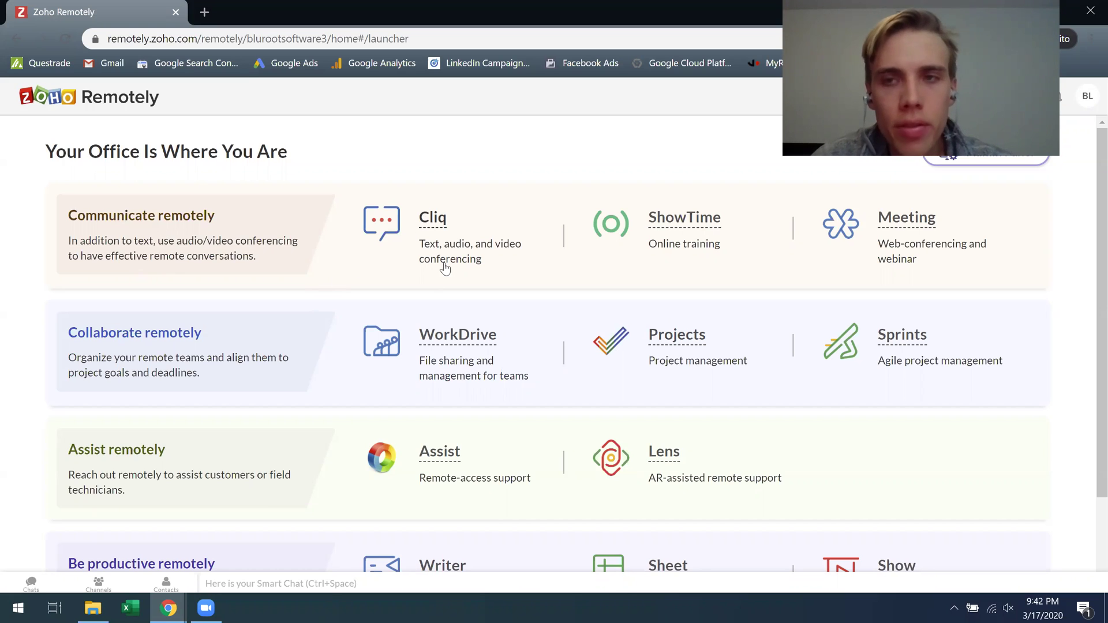
Step: Open Cliq from the Zoho Remotely launcher and collapse the Contacts and Conversations lists in its sidebar
left_click(436, 228)
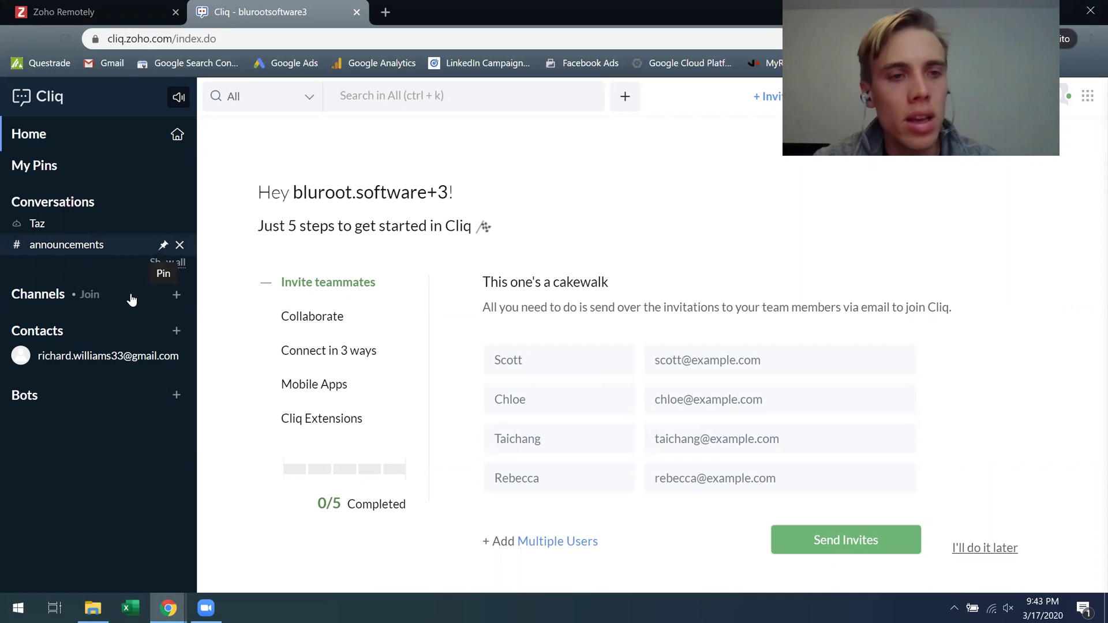
left_click(47, 333)
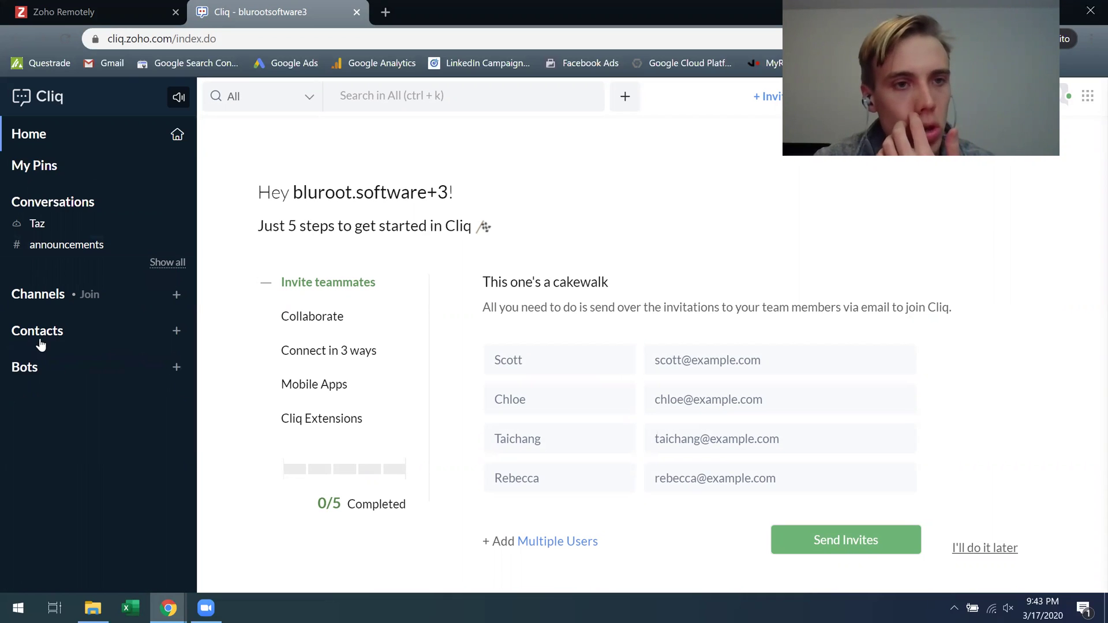
left_click(33, 207)
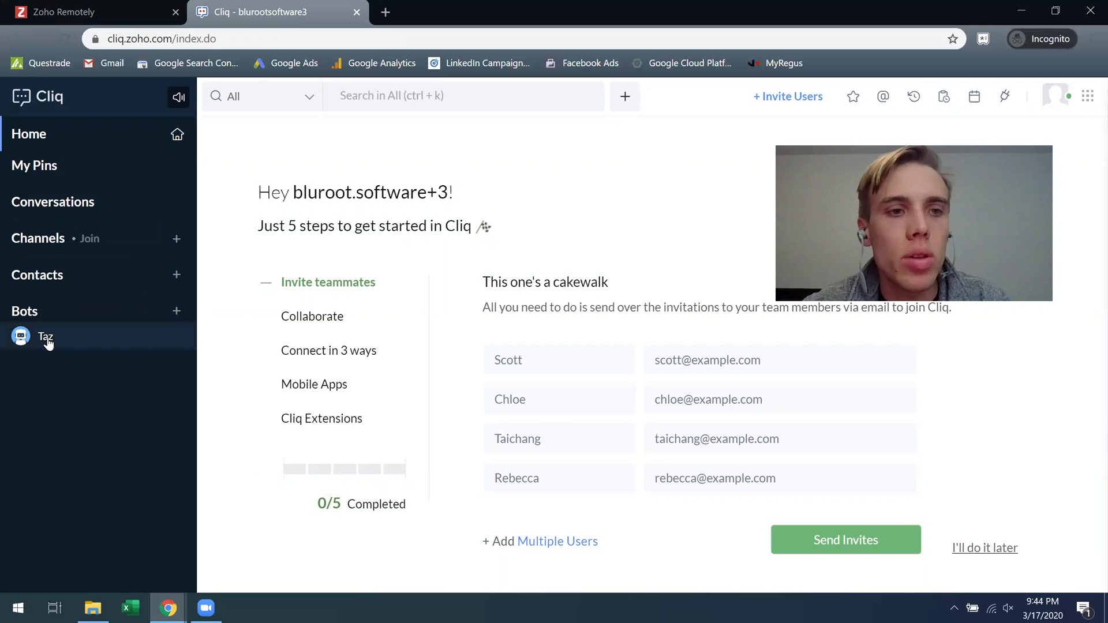
Step: Open the Taz bot's chat and check which bots are available to subscribe to
left_click(47, 341)
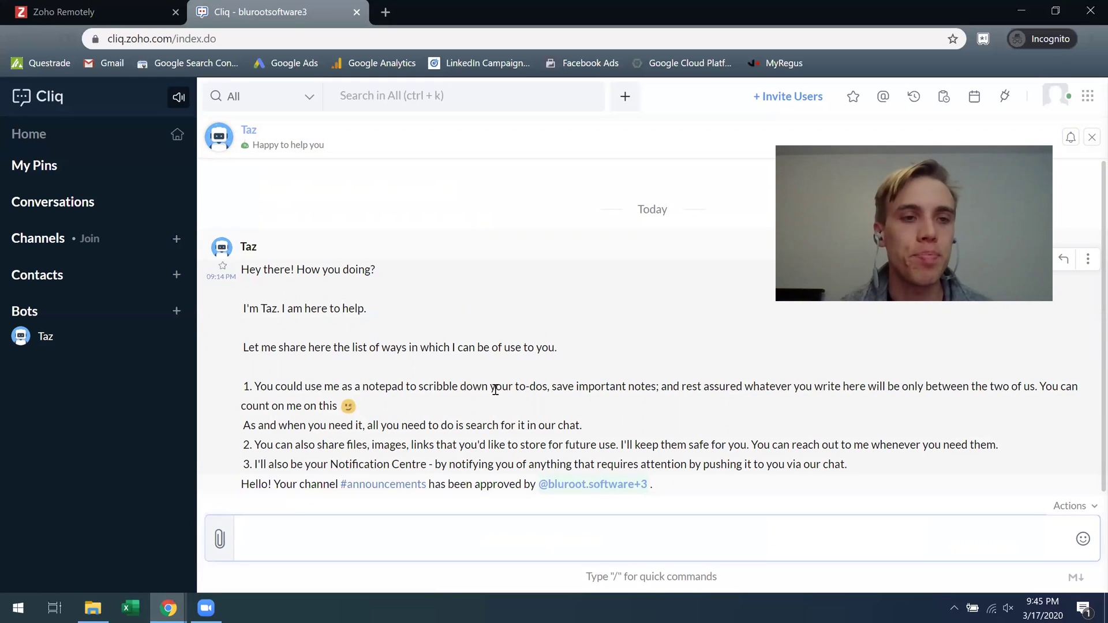
left_click(174, 313)
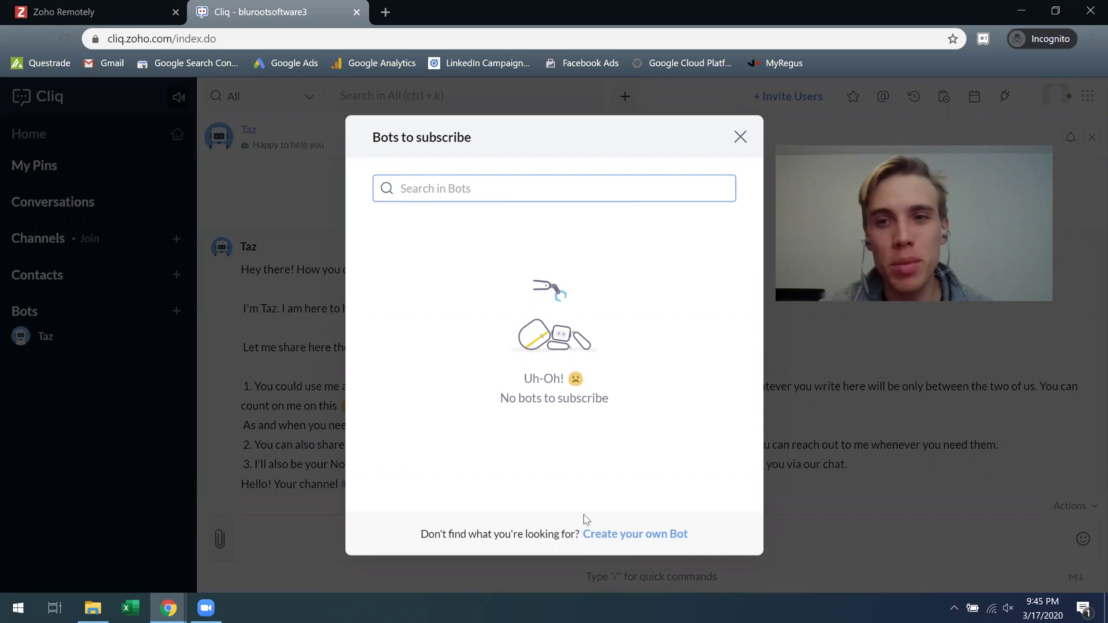
left_click(741, 138)
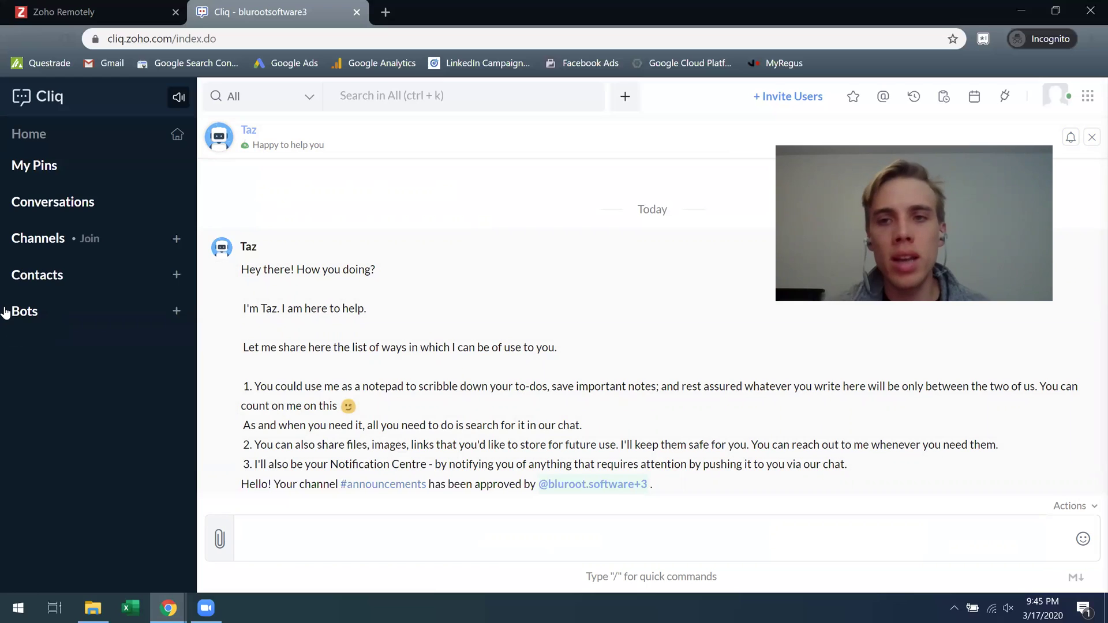
Step: Open a chat with the listed contact and send the message "Hello"
left_click(36, 275)
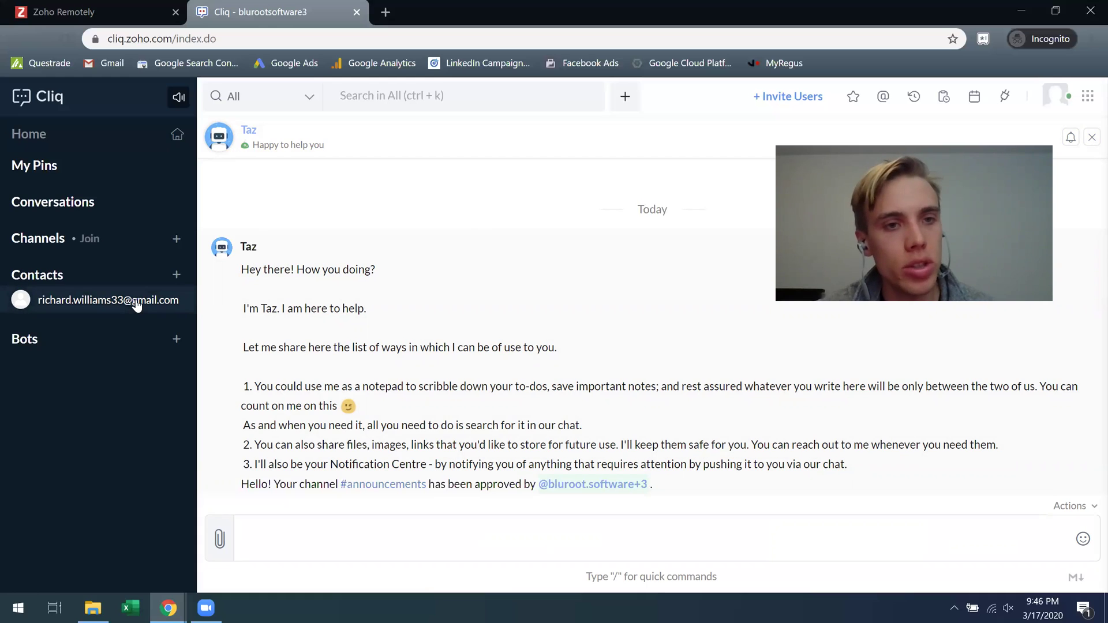
left_click(108, 301)
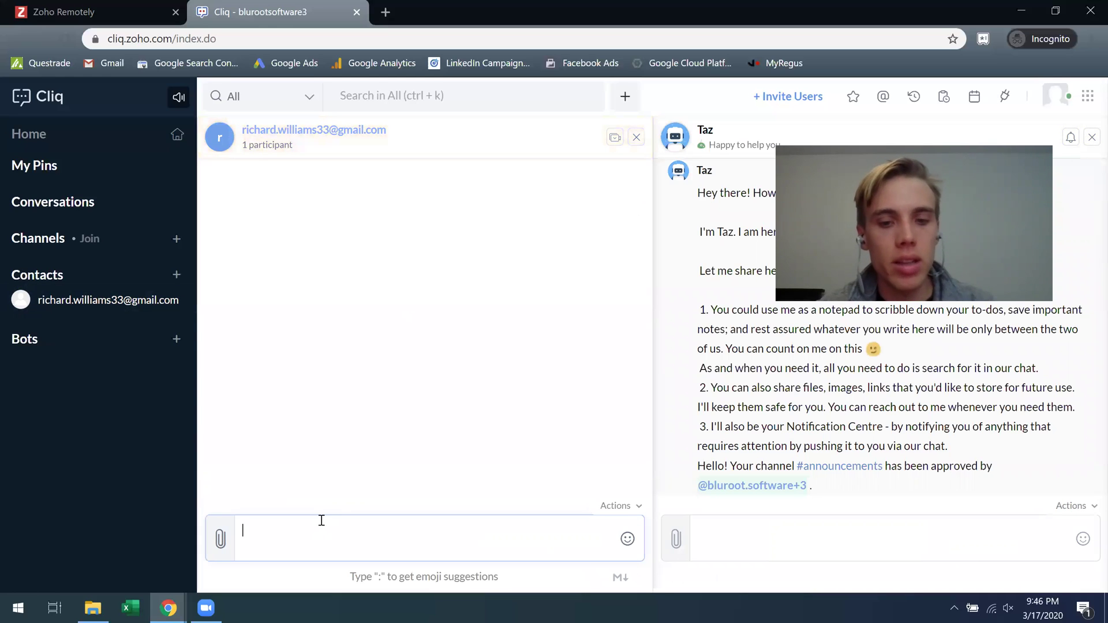
type("Hello")
key("Return")
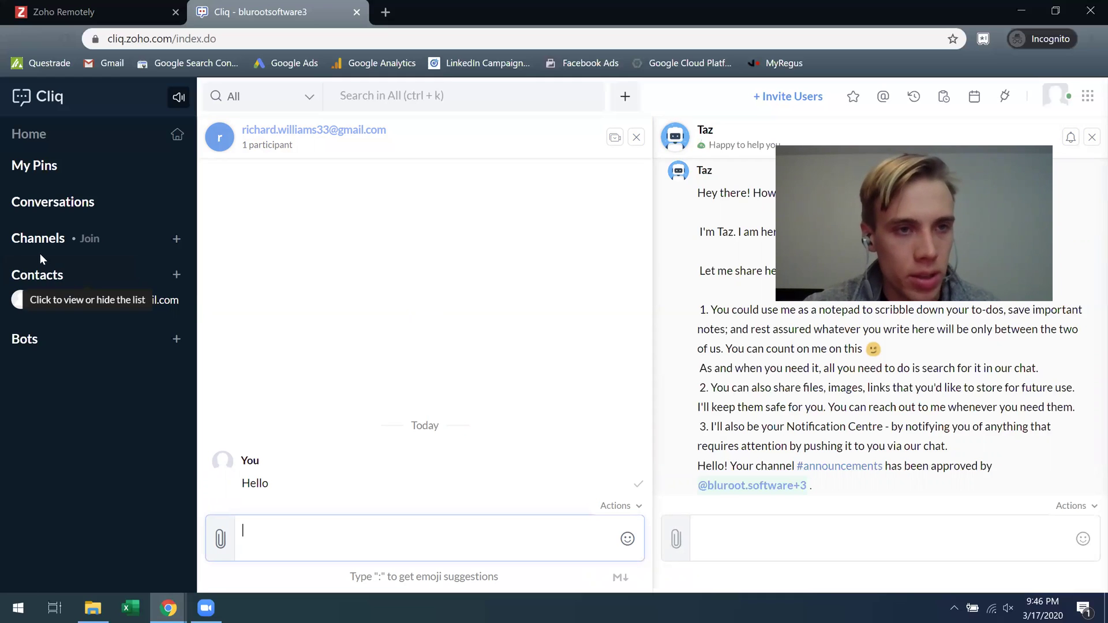
Step: Start creating a channel and name it "New Channel"
left_click(40, 239)
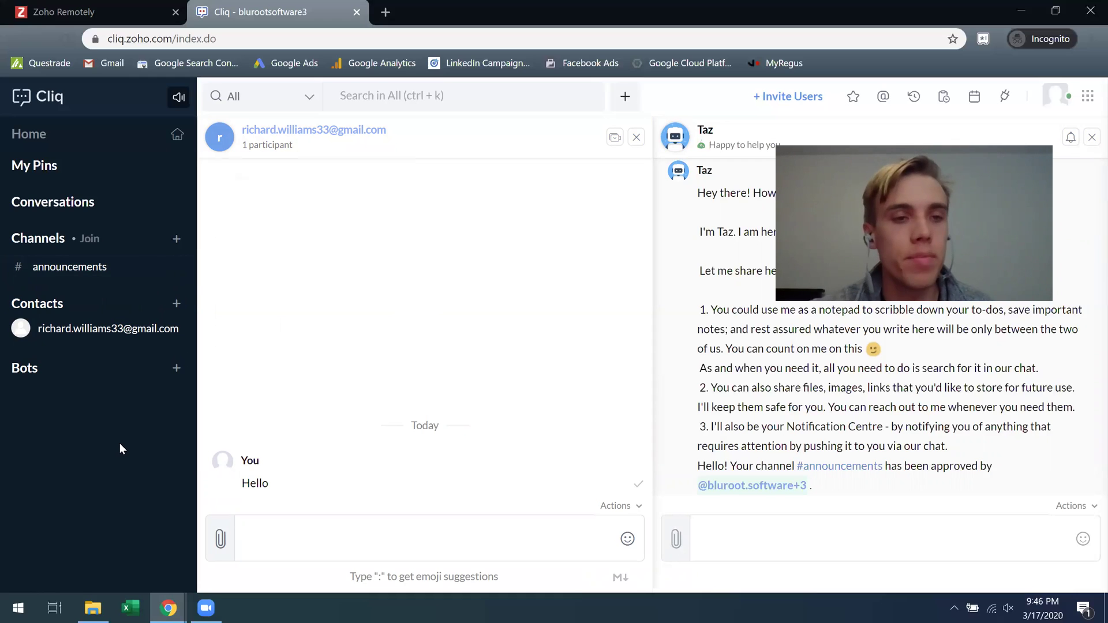
left_click(37, 245)
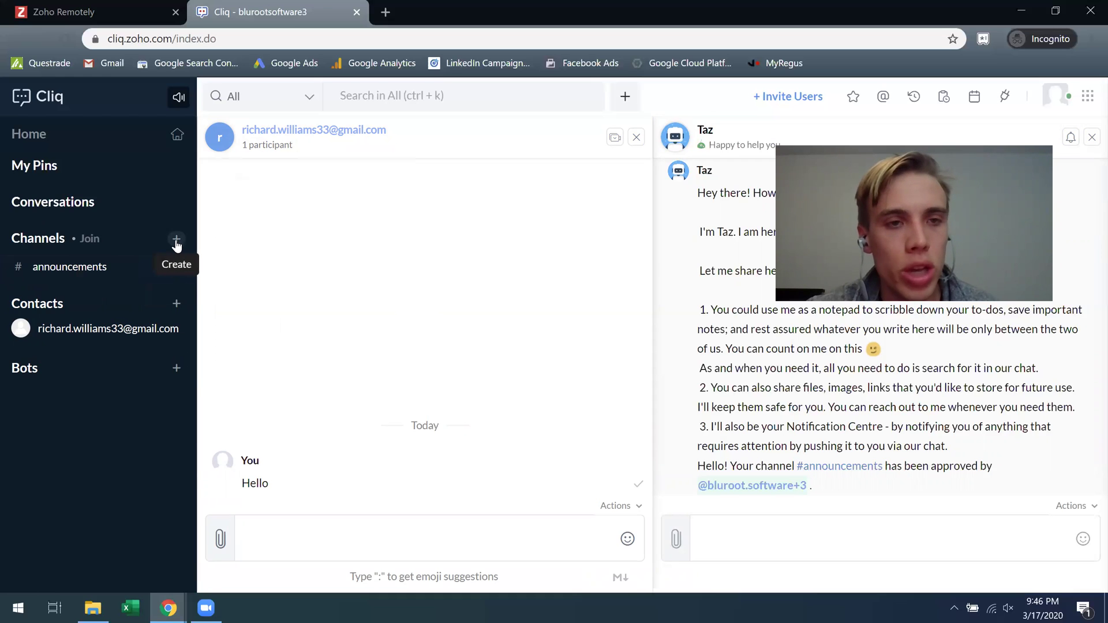
left_click(176, 242)
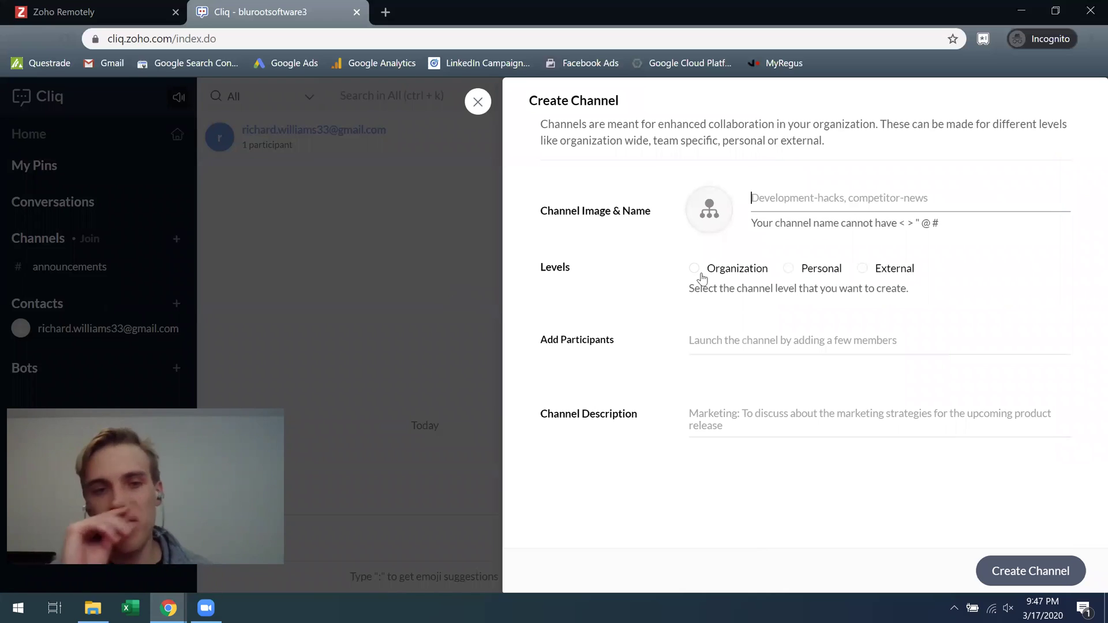
type("New Channel")
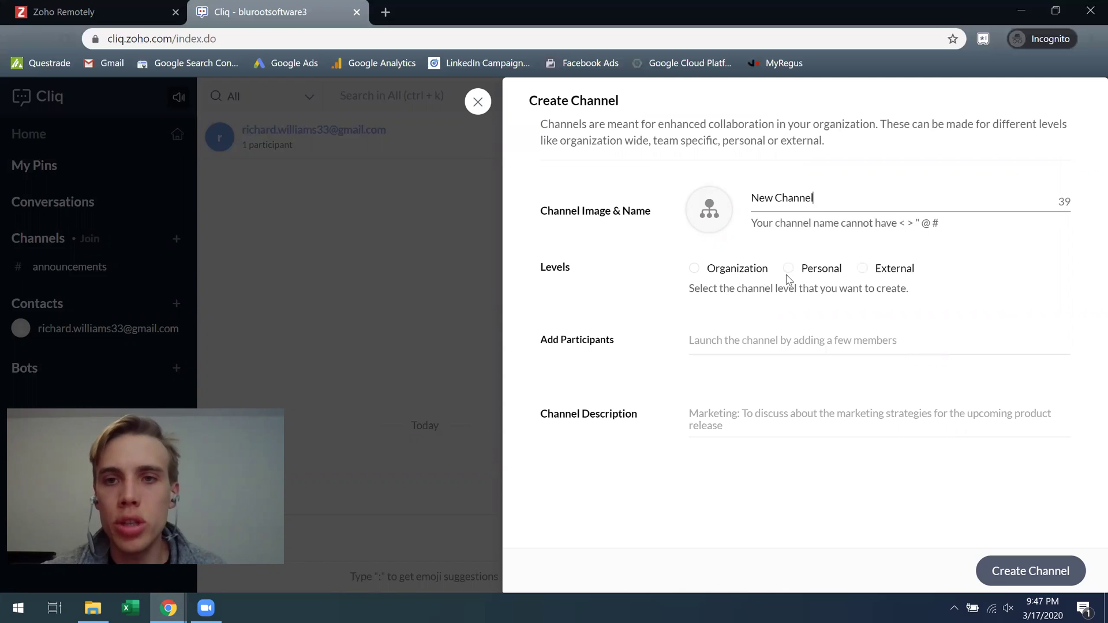
Step: Compare the Organization, Personal and External channel levels and set the new channel's level to Personal
left_click(887, 270)
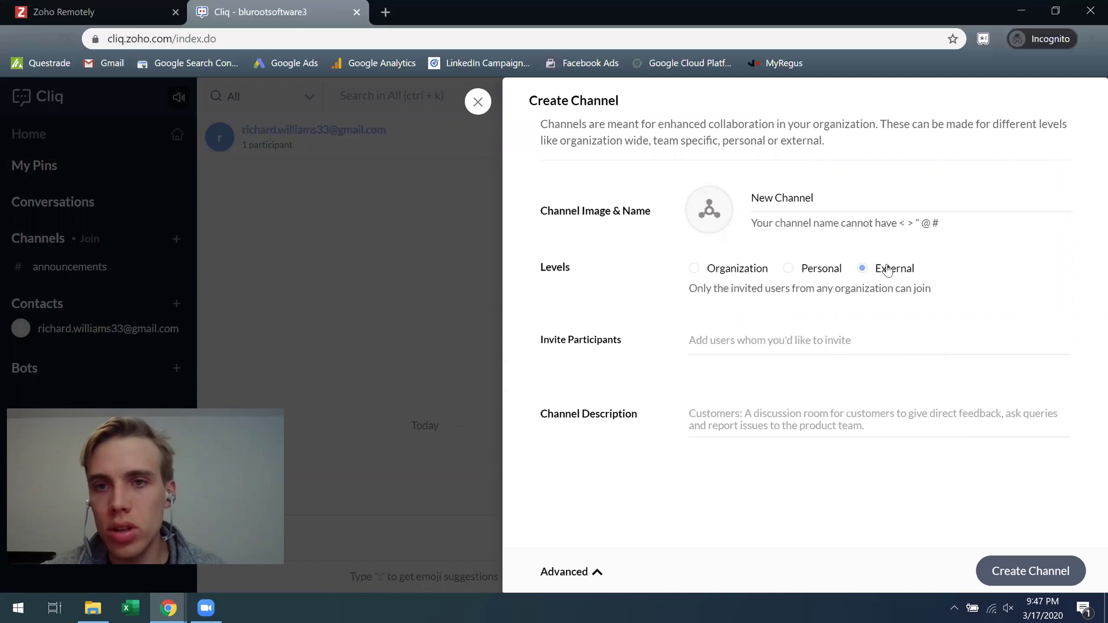
left_click(749, 273)
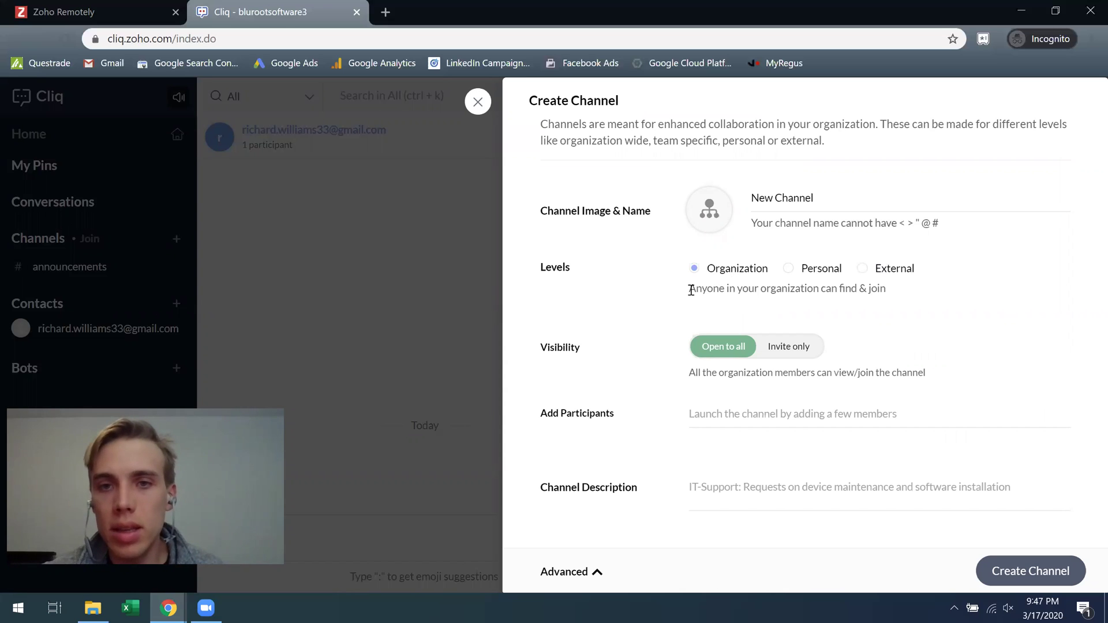
left_click_drag(690, 289, 870, 289)
left_click(860, 289)
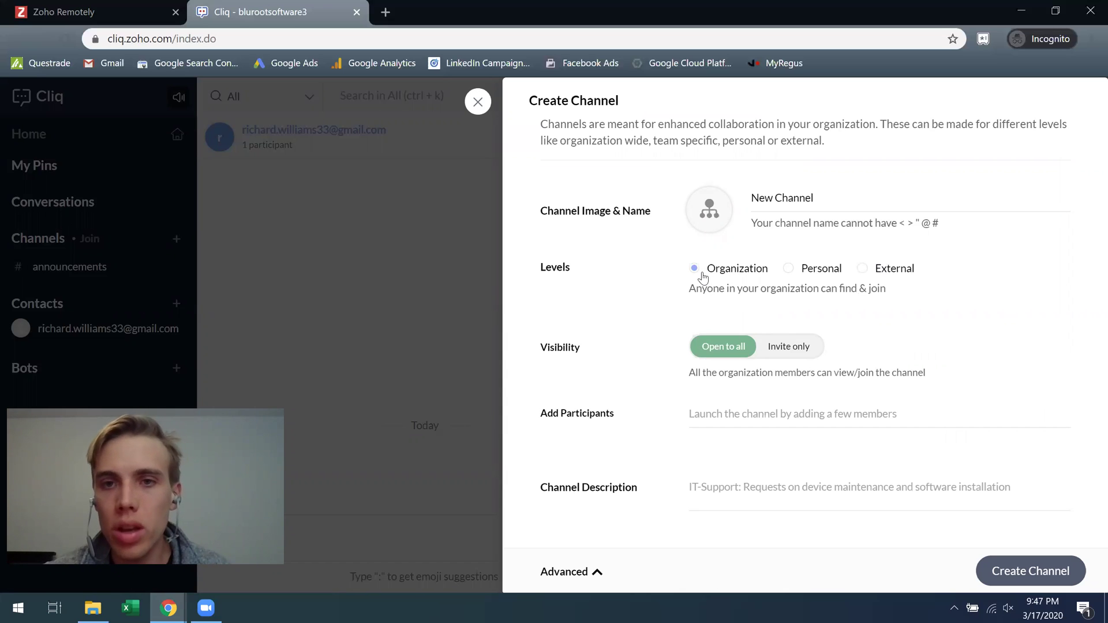
left_click(822, 270)
left_click(752, 278)
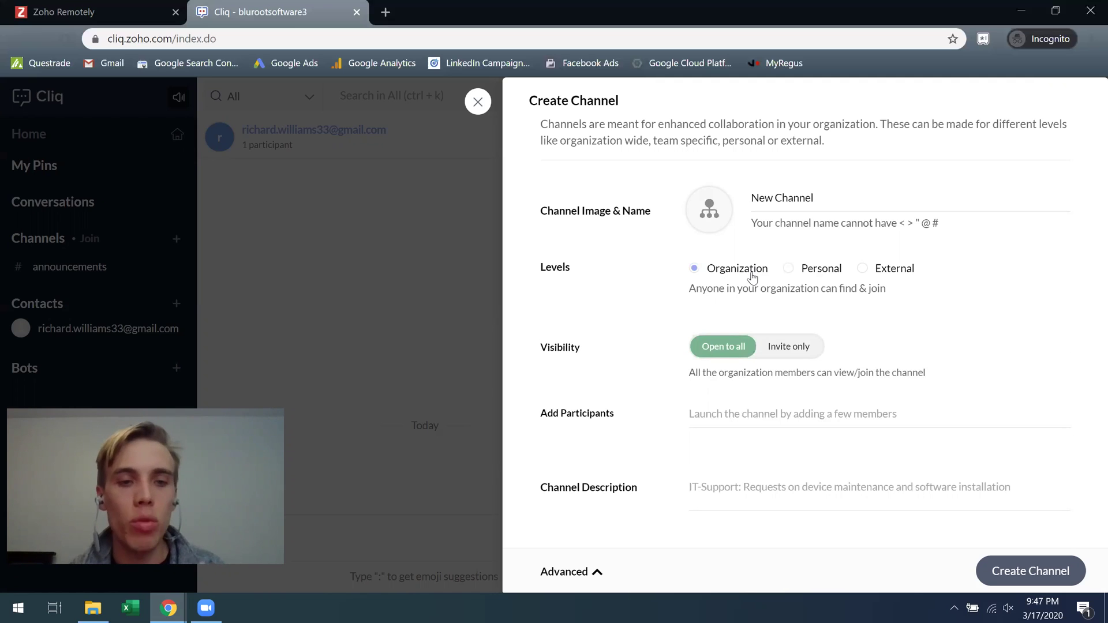
left_click(812, 271)
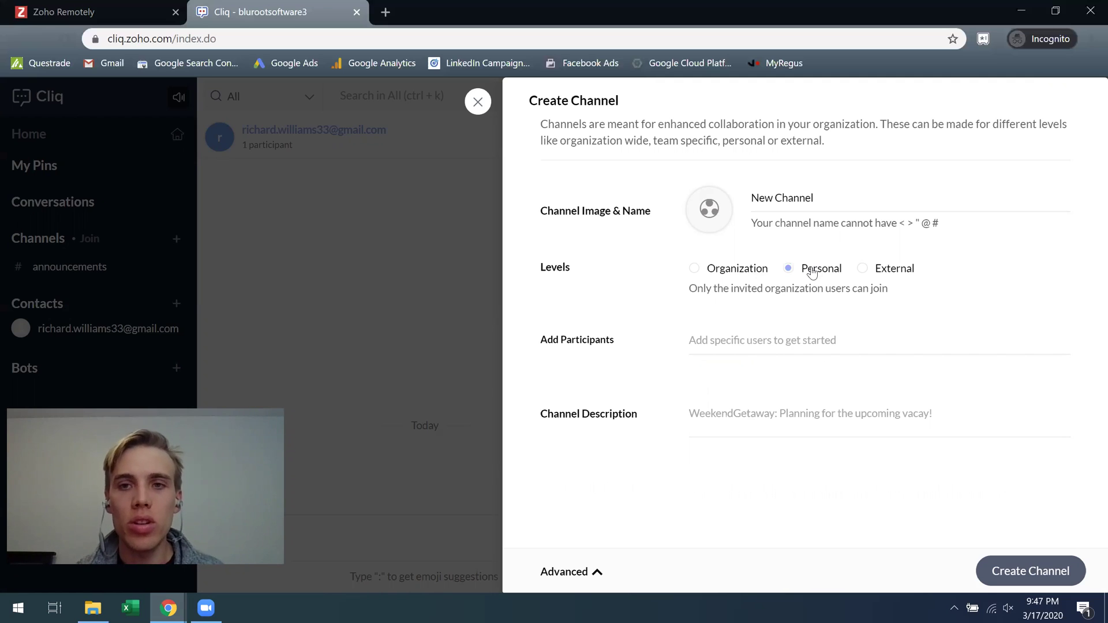
left_click(862, 270)
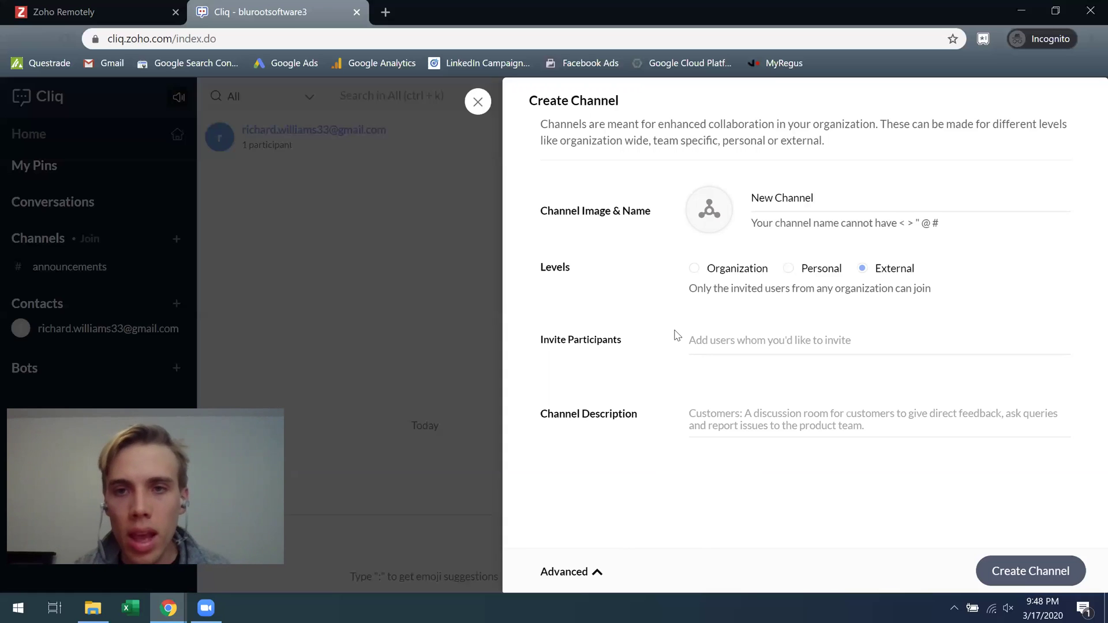
left_click(795, 270)
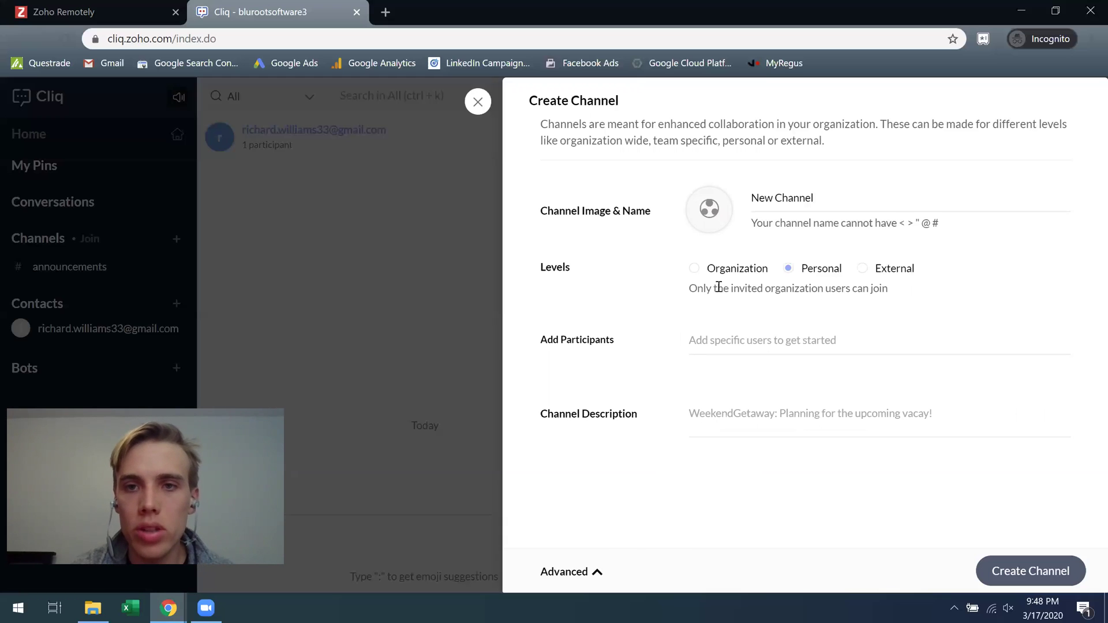
Step: Try to add the existing contact as a channel participant by first name
left_click(708, 343)
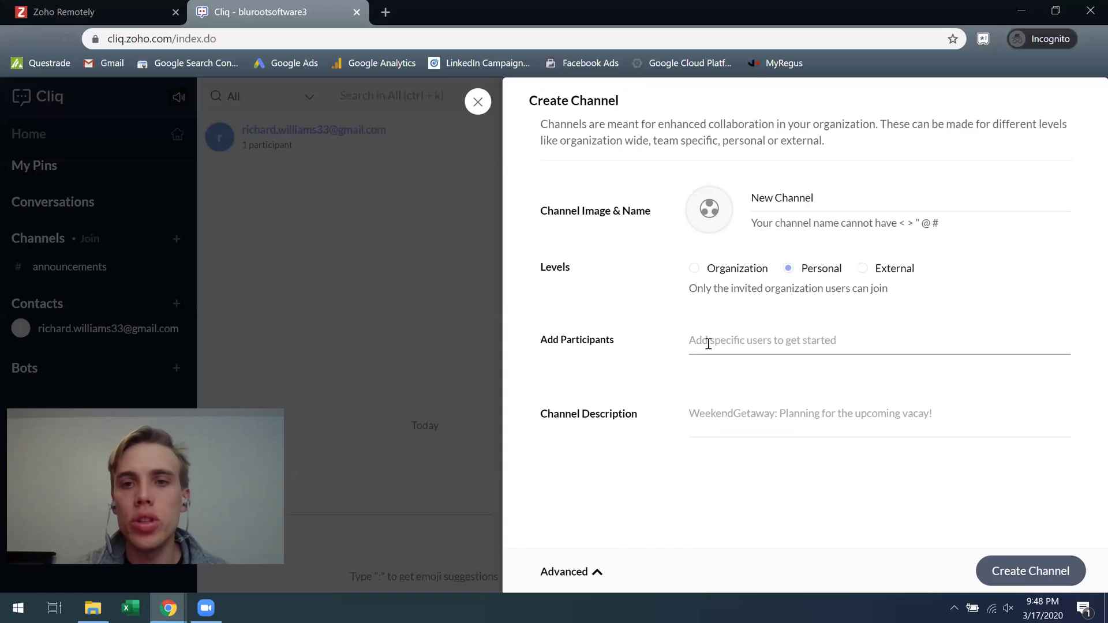
type("ri")
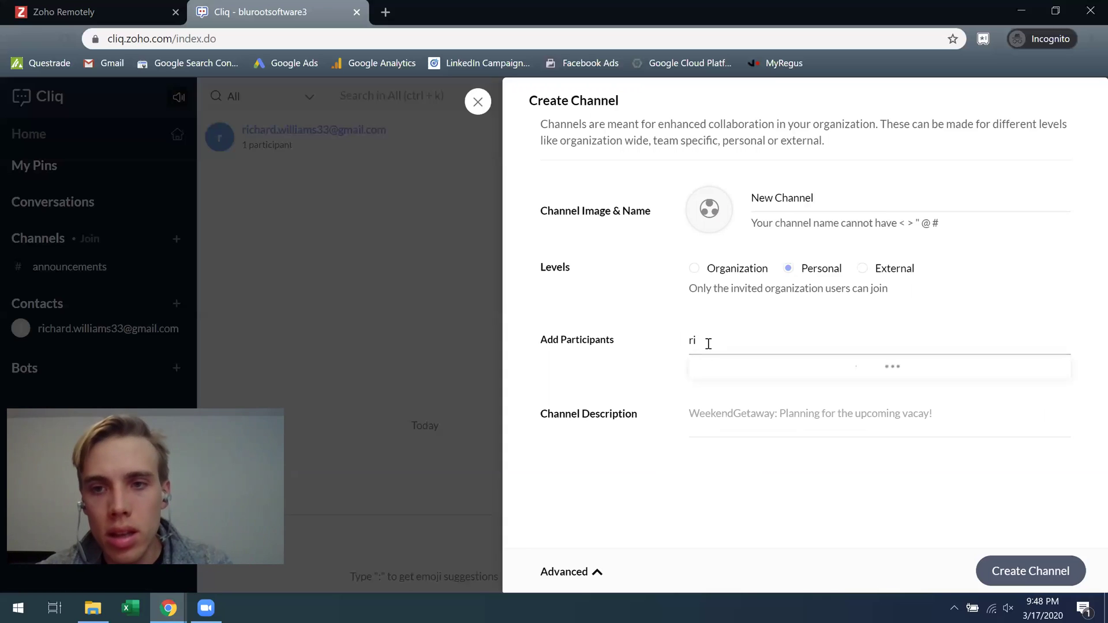
type("chard")
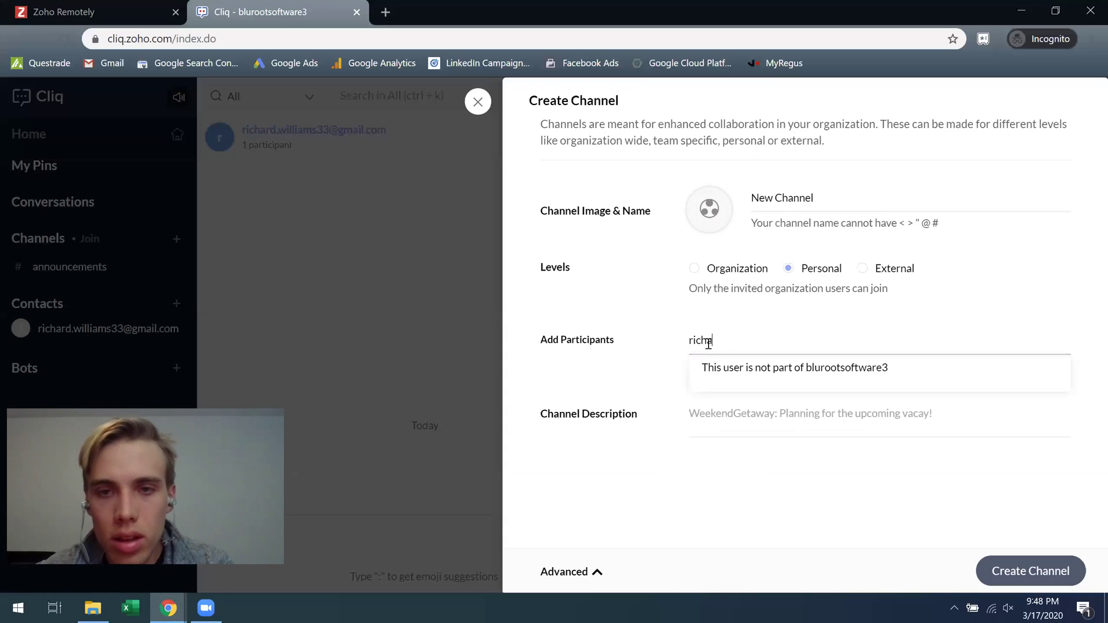
key("BackSpace")
key("BackSpace")
key("BackSpace")
key("BackSpace")
key("BackSpace")
key("BackSpace")
key("BackSpace")
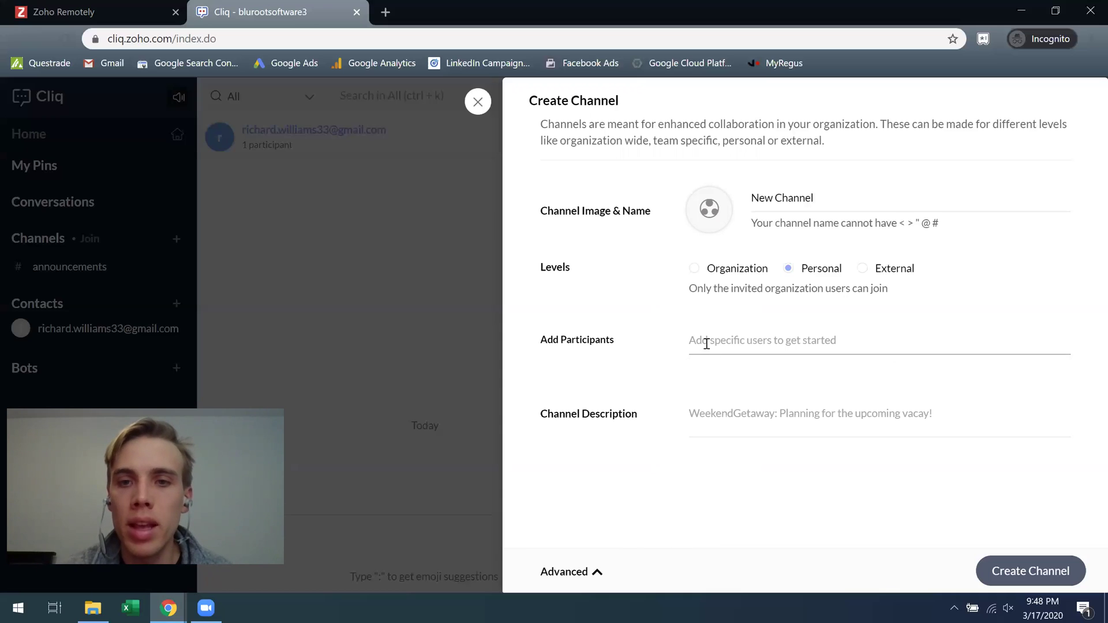
Step: Enter the channel description "This is a channel for anyone interested in ________" and create the channel
left_click(718, 414)
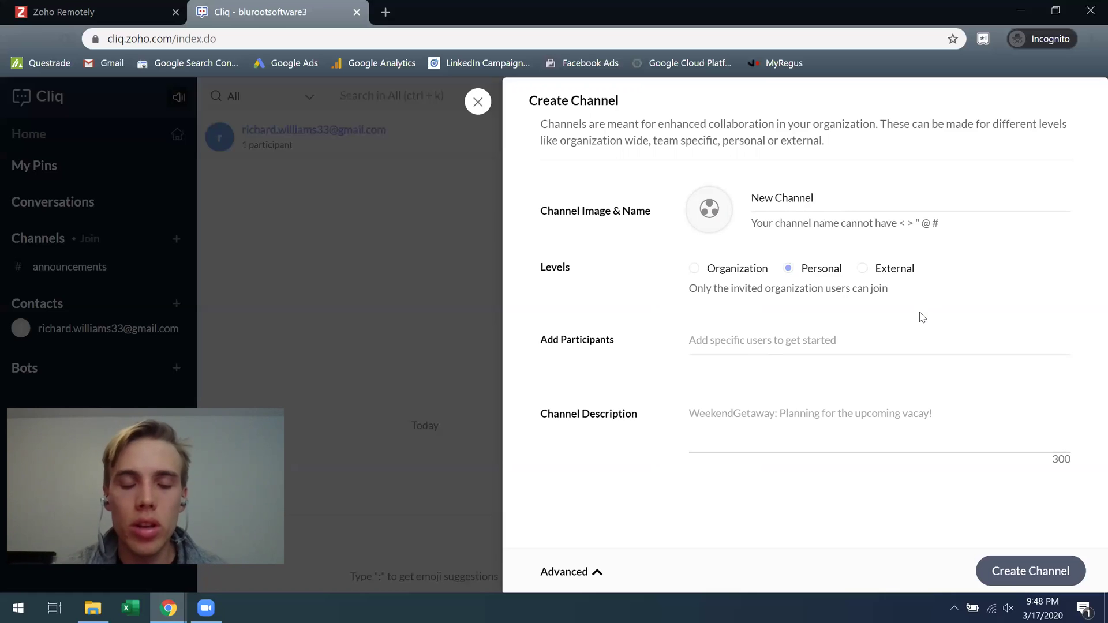
type("This")
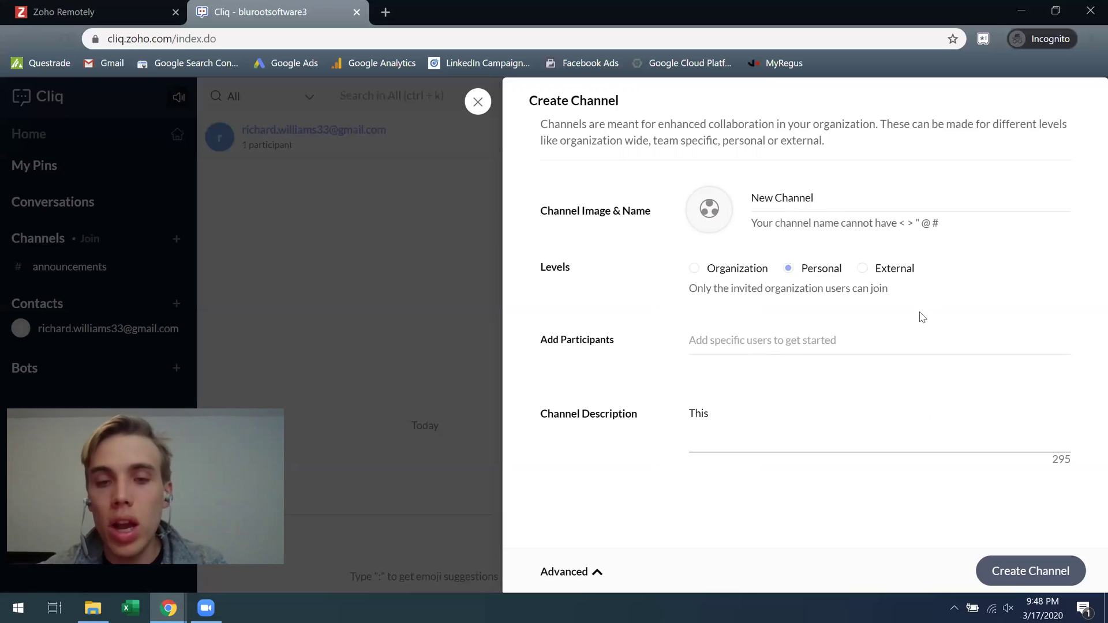
type(" is a c")
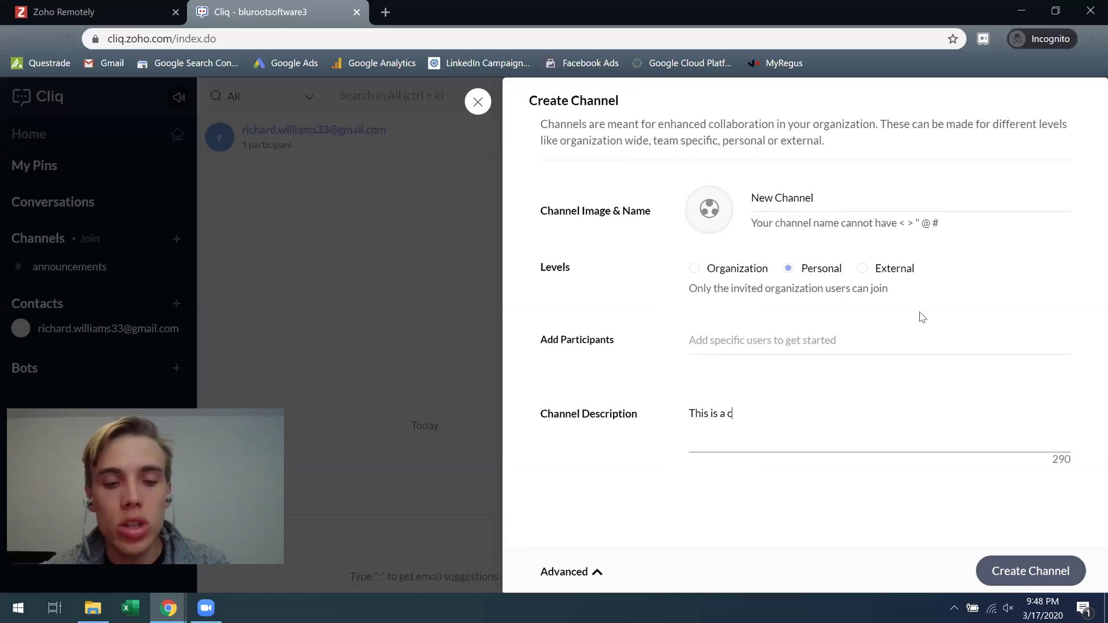
type("hannel for any")
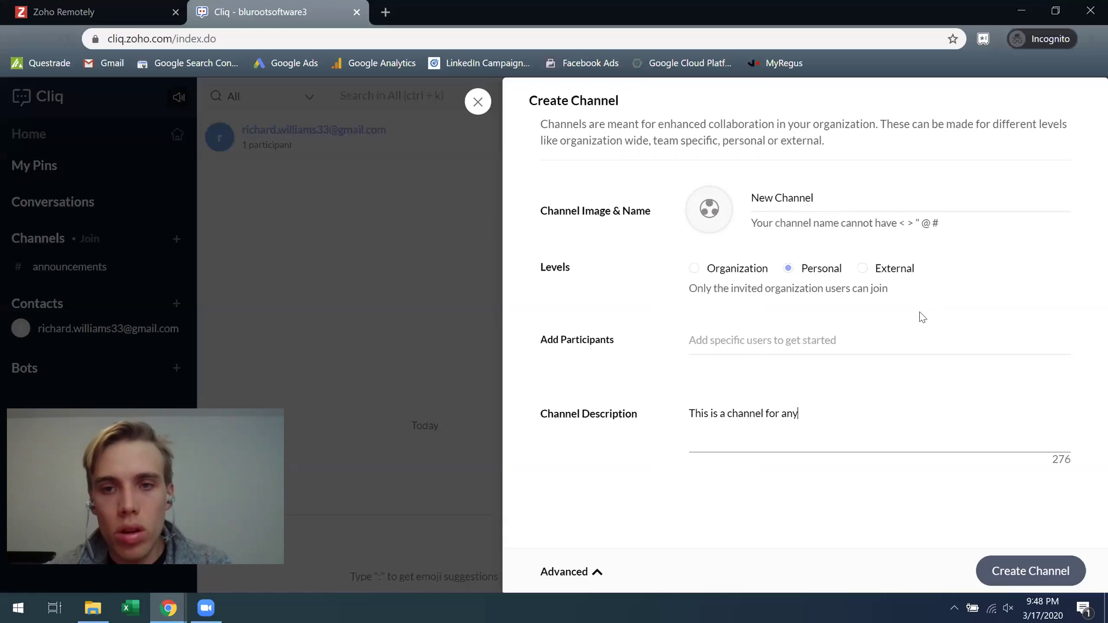
type("one interested ")
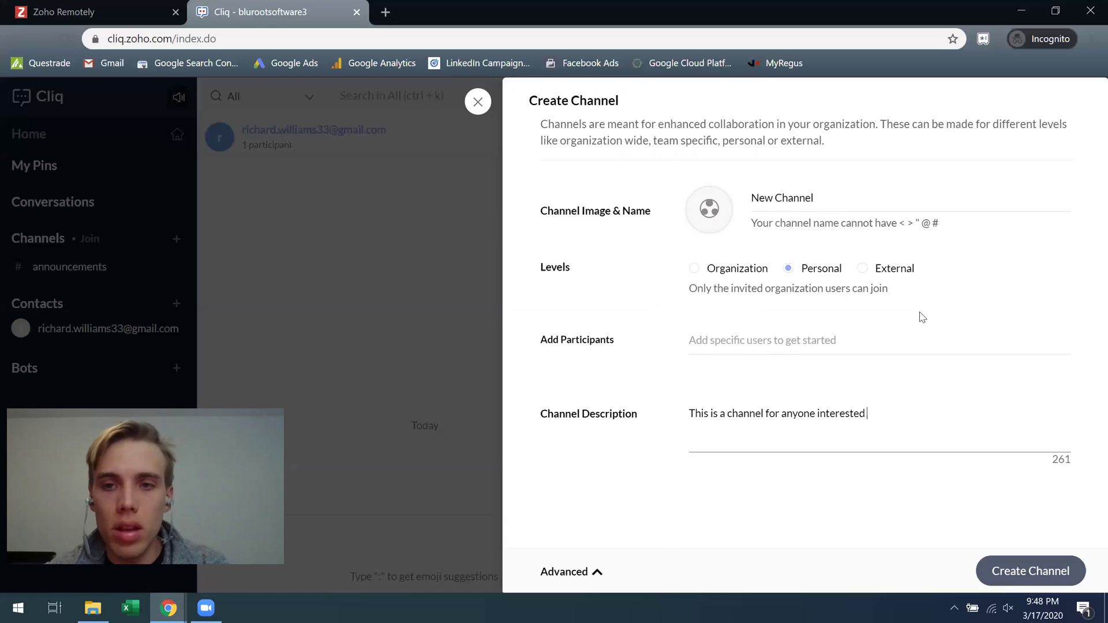
type("in ________")
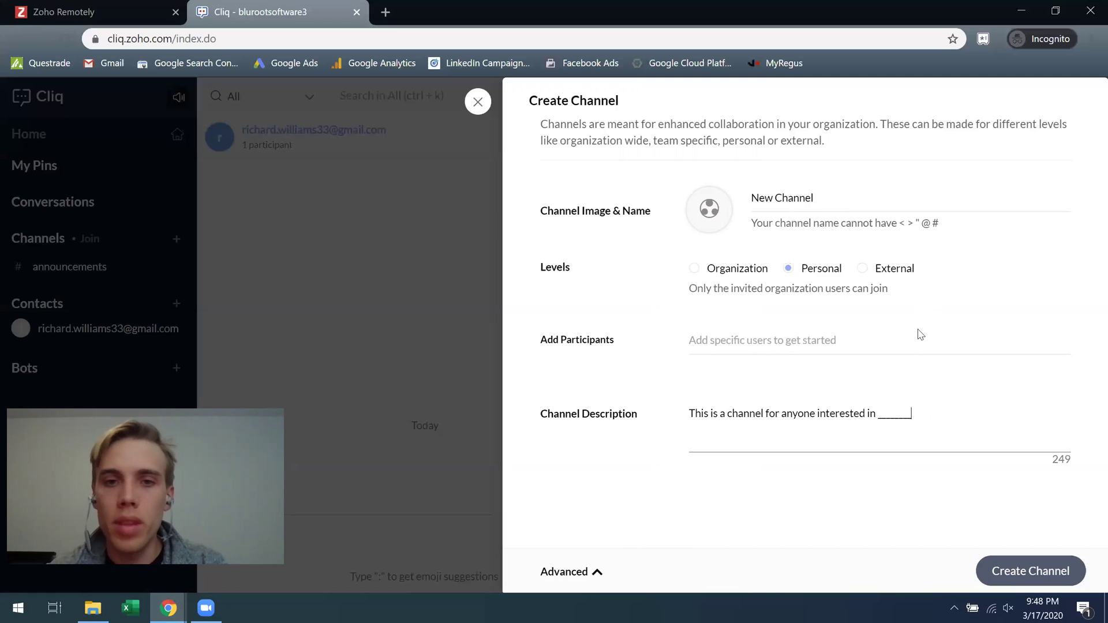
left_click(1018, 572)
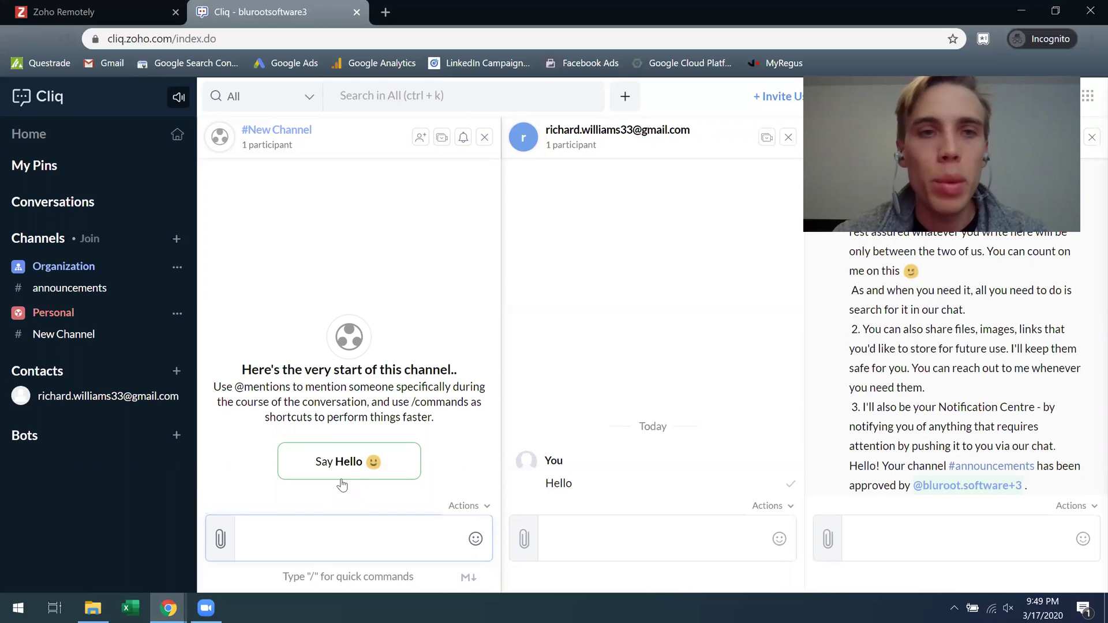
Step: Post "Hello" in New Channel and collapse the Contacts and Channels lists in the sidebar
type("Hello")
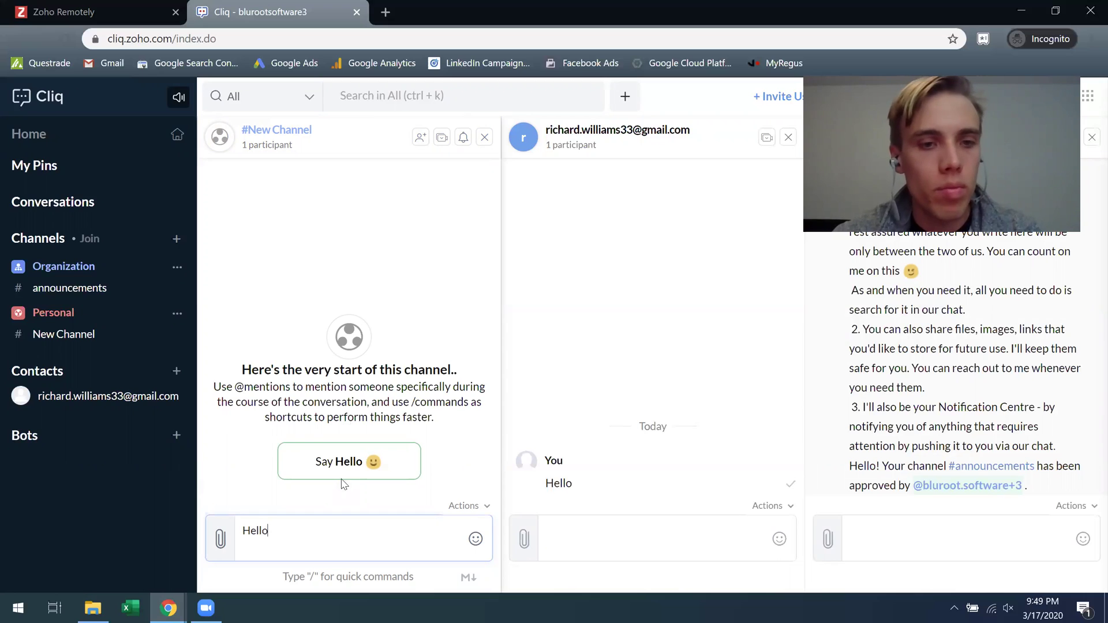
key("Return")
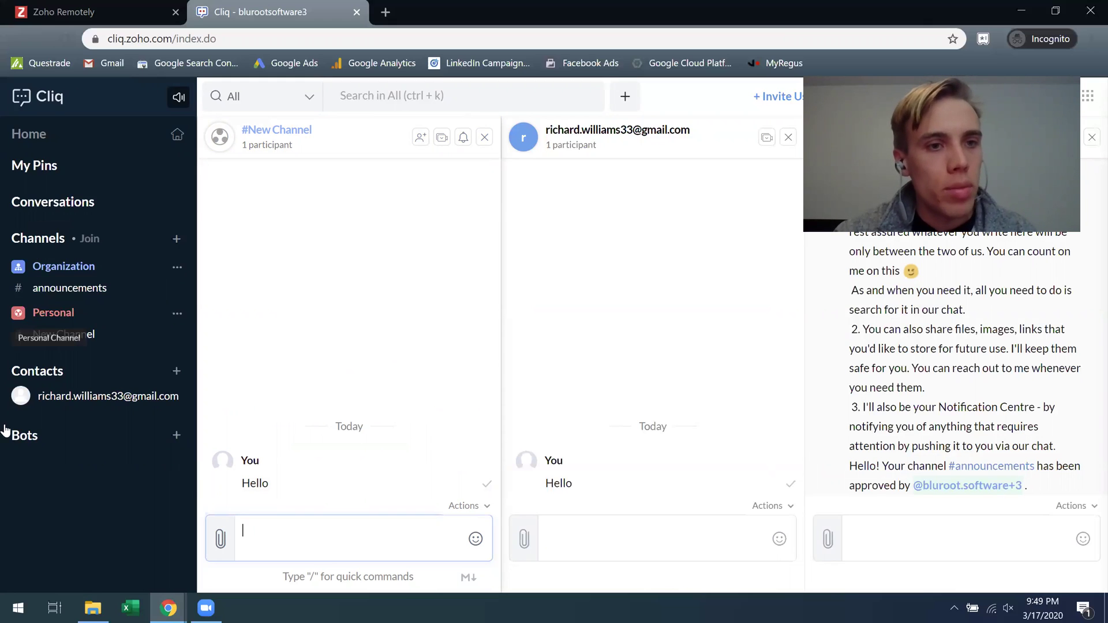
left_click(21, 378)
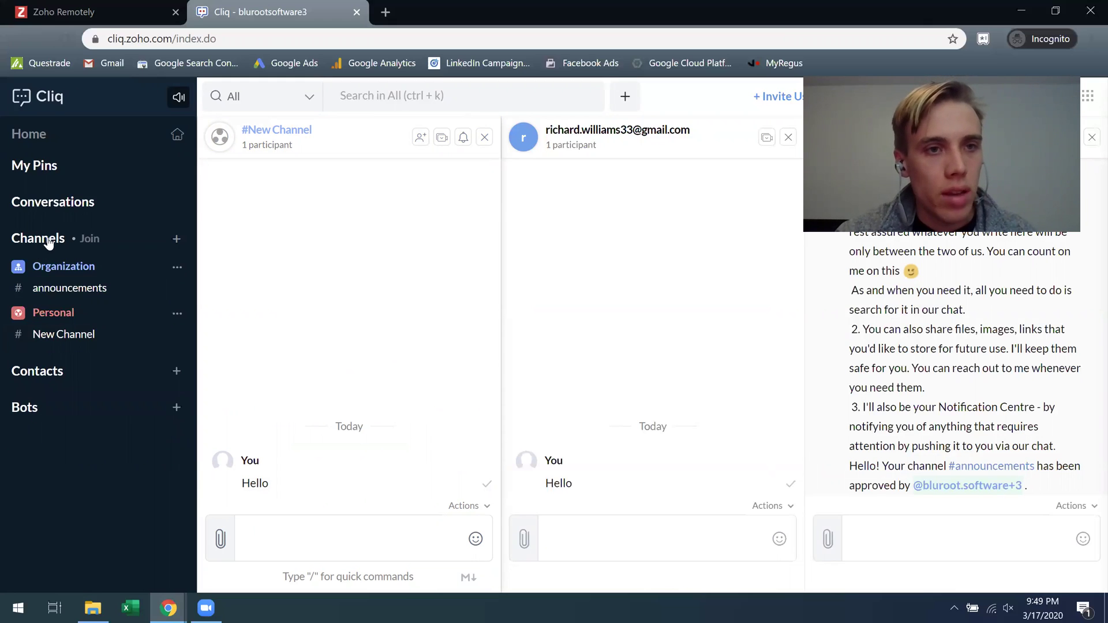
left_click(49, 242)
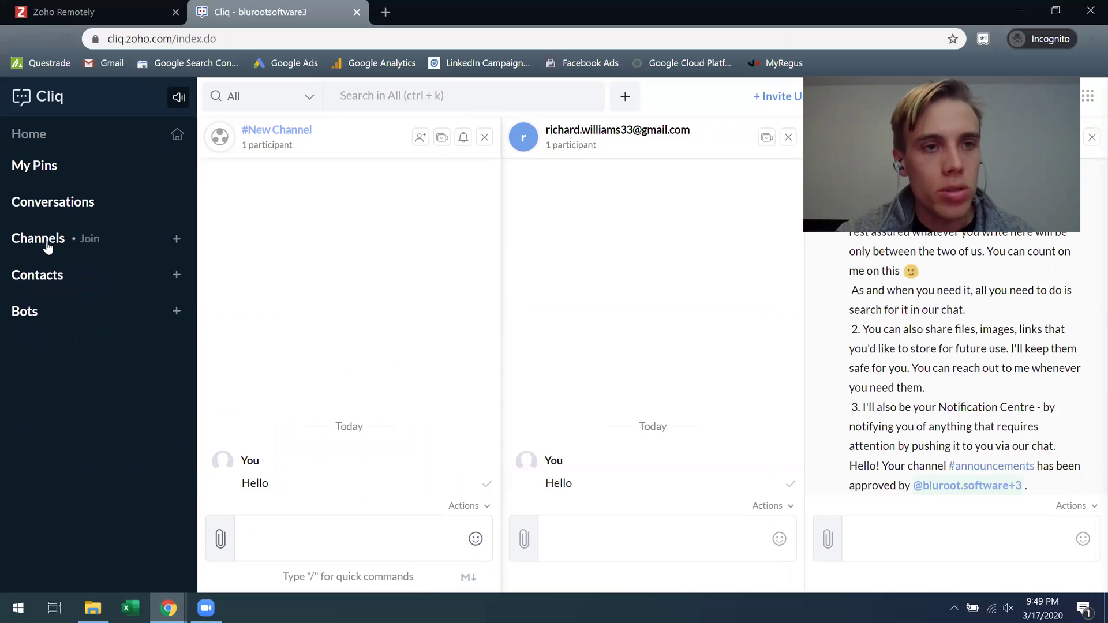
Step: Close the Taz bot's chat pane and pin New Channel from the expanded Conversations list
left_click(54, 205)
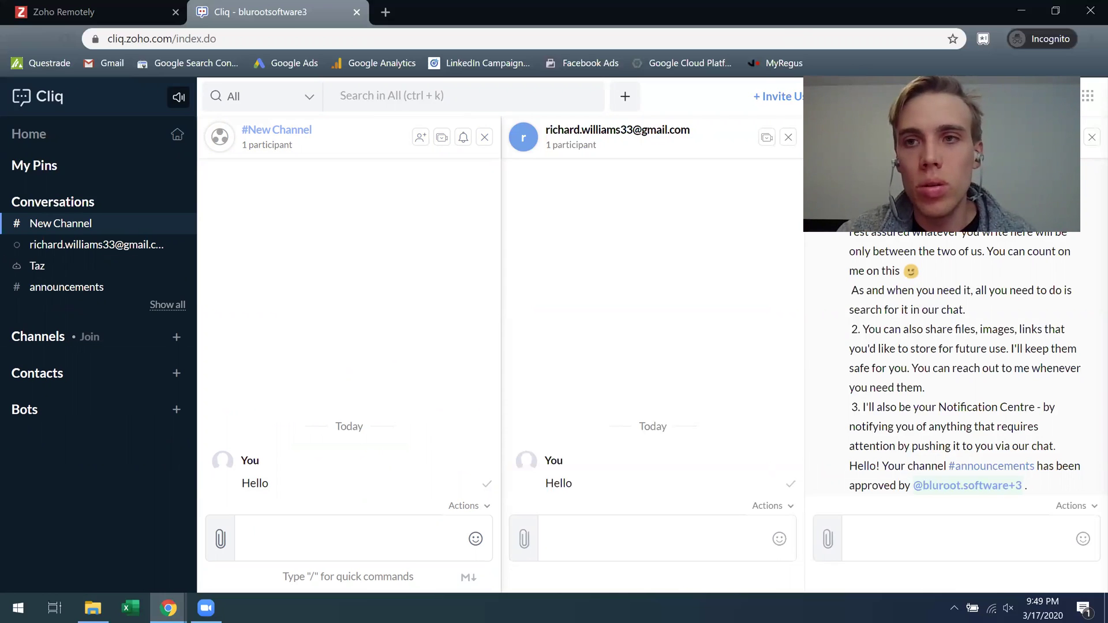
left_click(1090, 138)
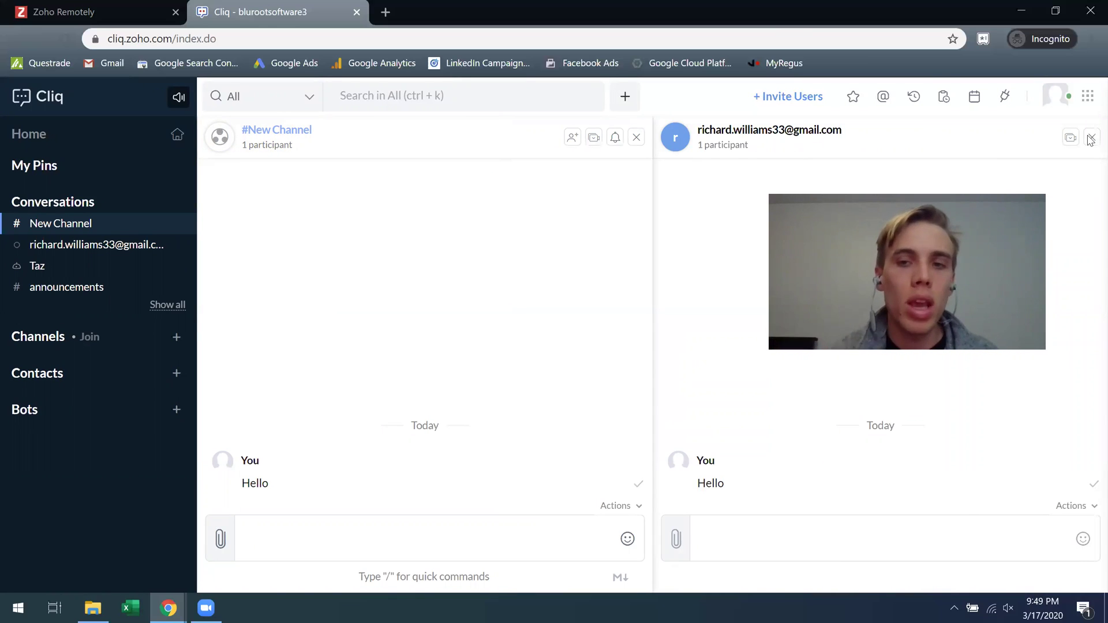
mouse_move(161, 261)
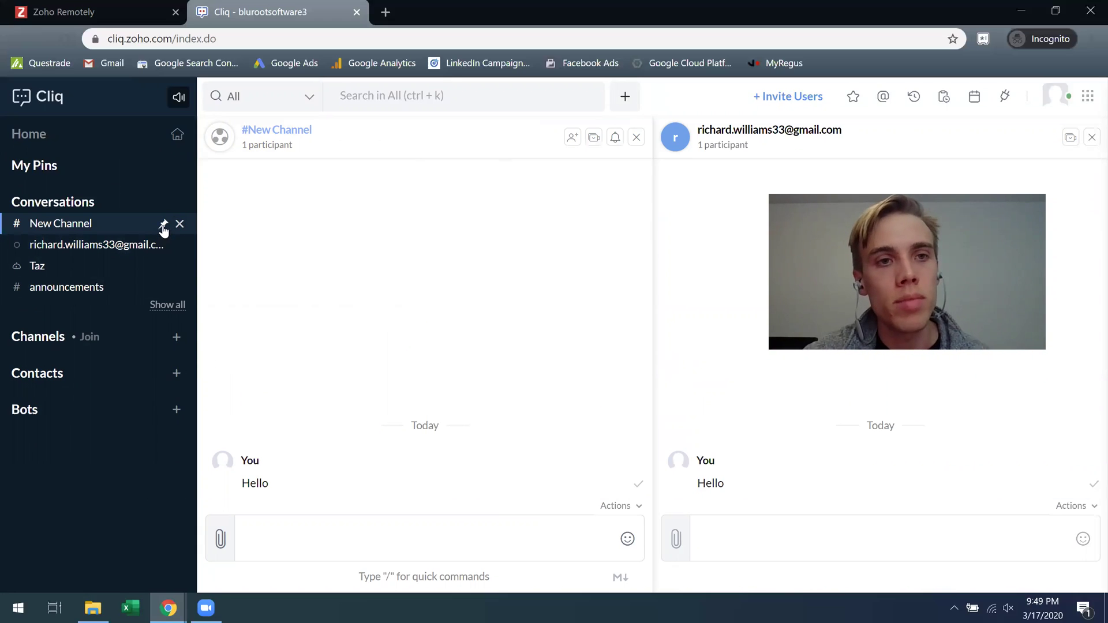
left_click(163, 225)
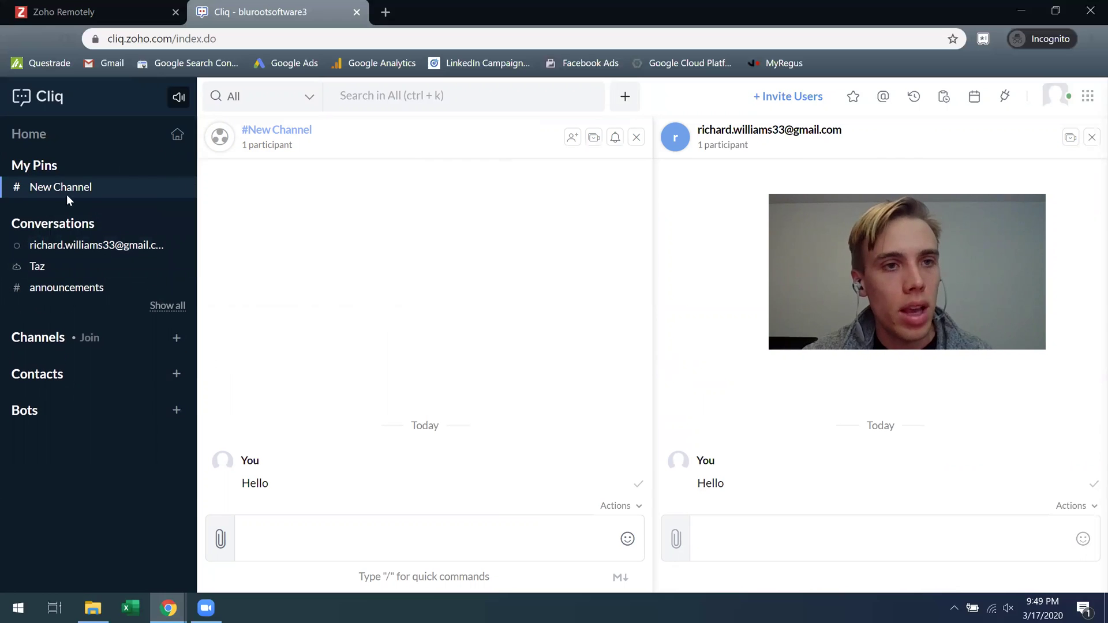
mouse_move(68, 196)
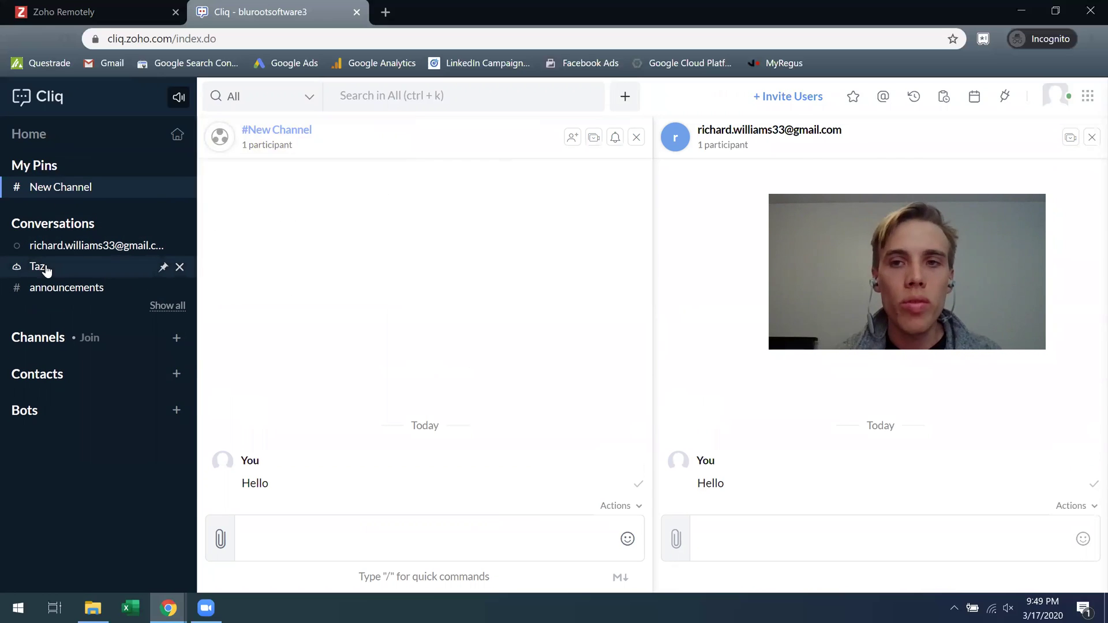
mouse_move(46, 270)
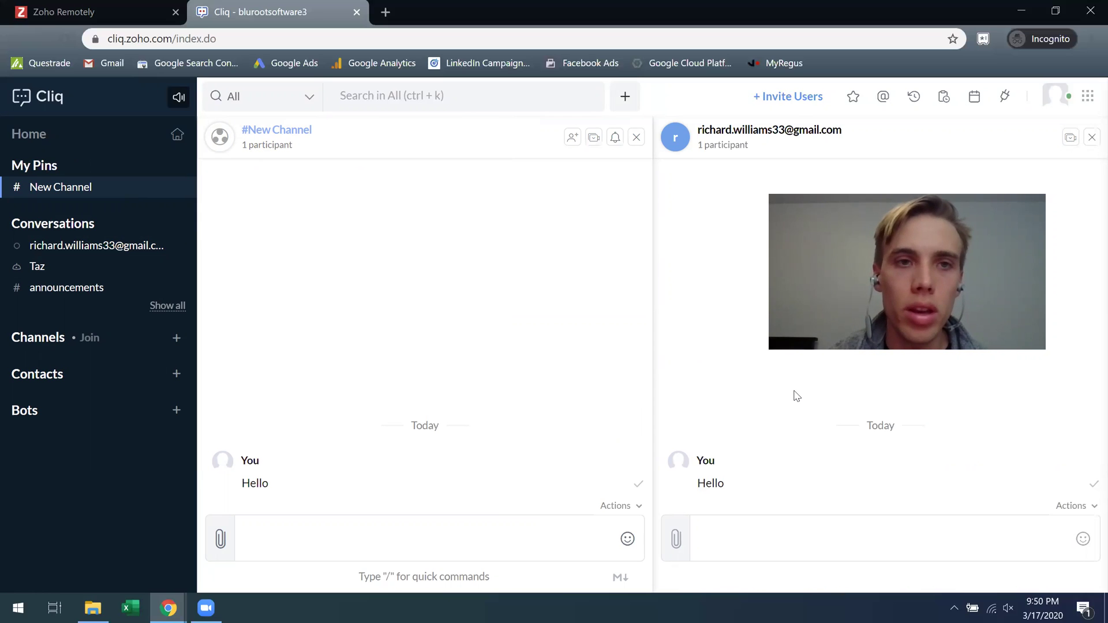
left_click(411, 550)
type("How'")
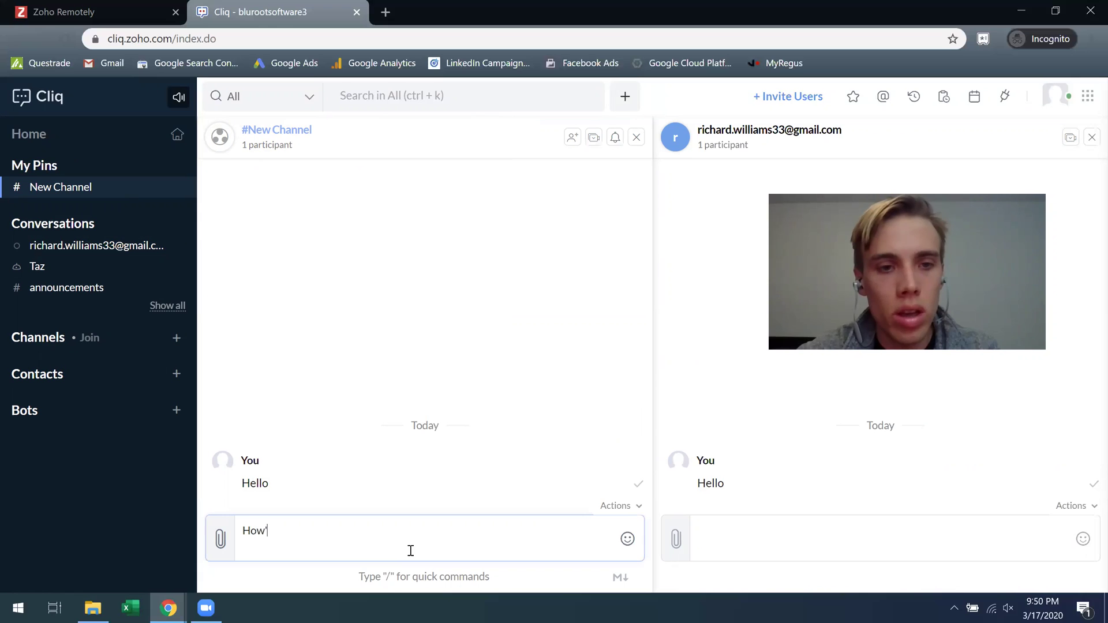
type("s going")
key("Return")
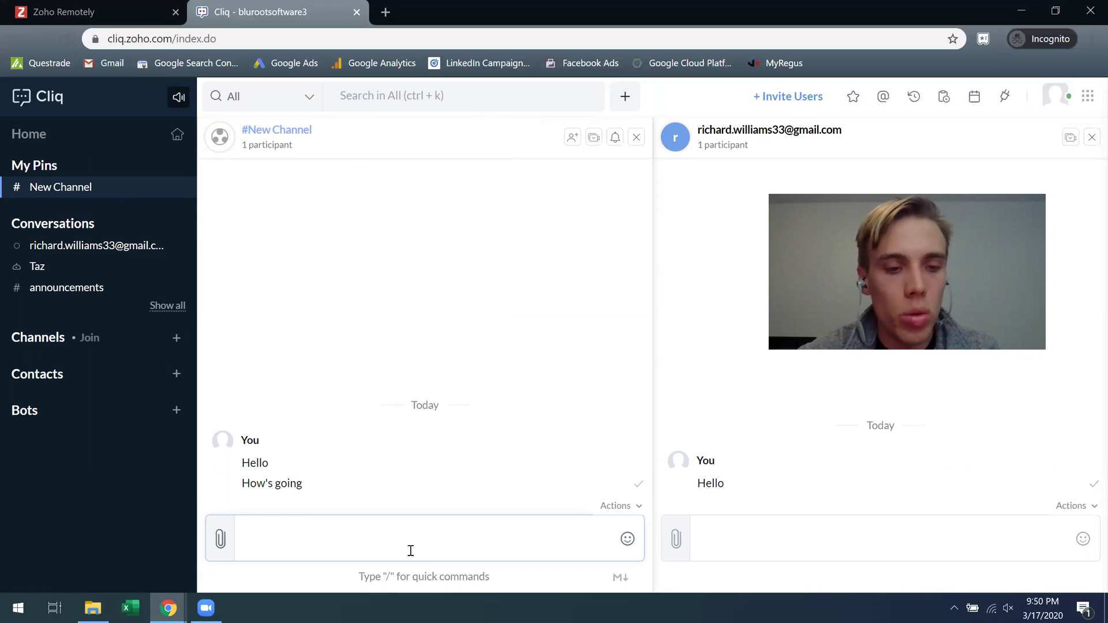
type("@")
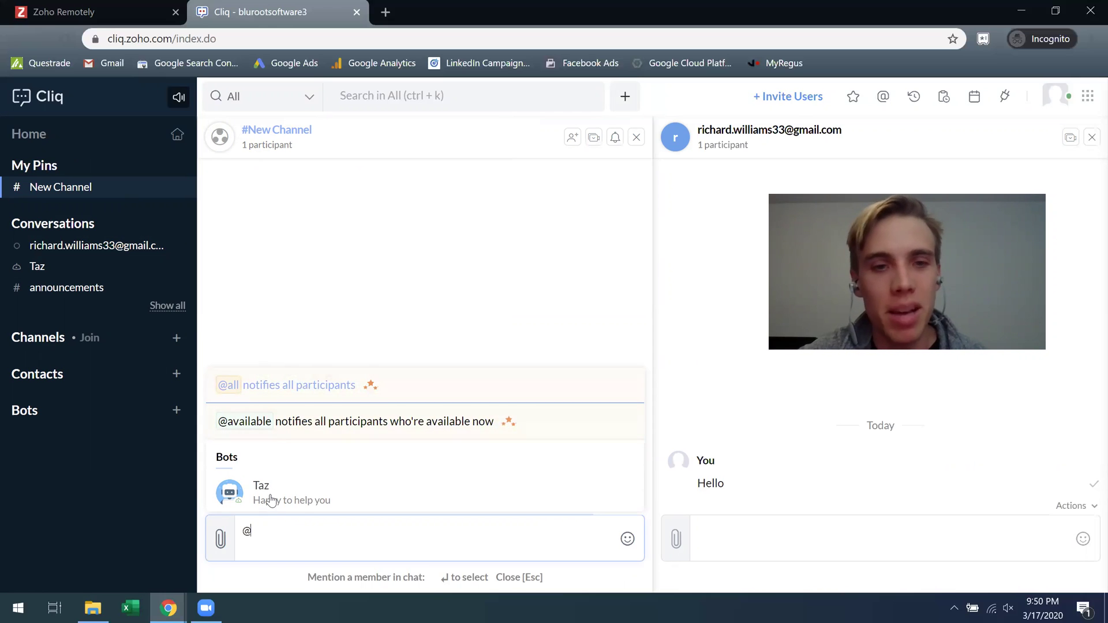
left_click(300, 396)
key("Return")
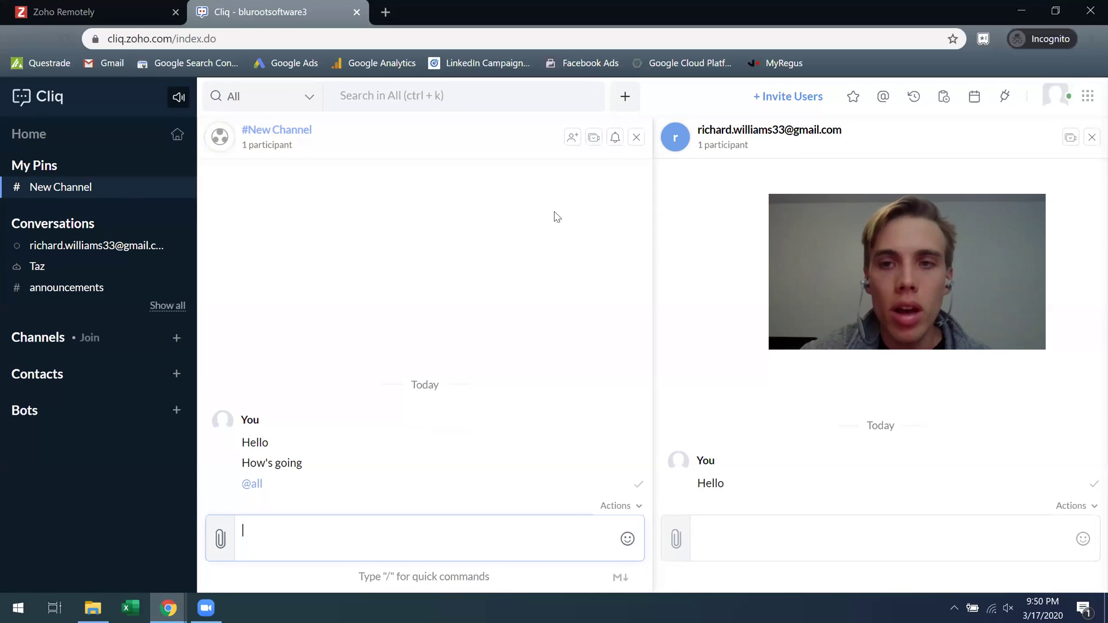
Step: View the Conference setup for New Channel, including its Video and Audio modes, and cancel without starting one
left_click(593, 138)
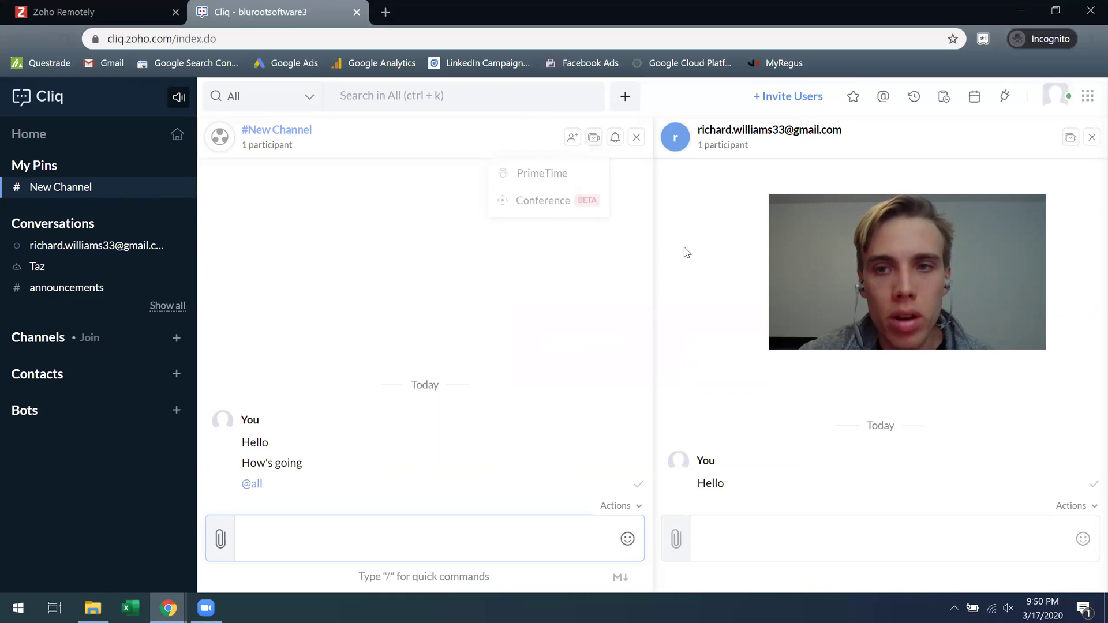
left_click(566, 203)
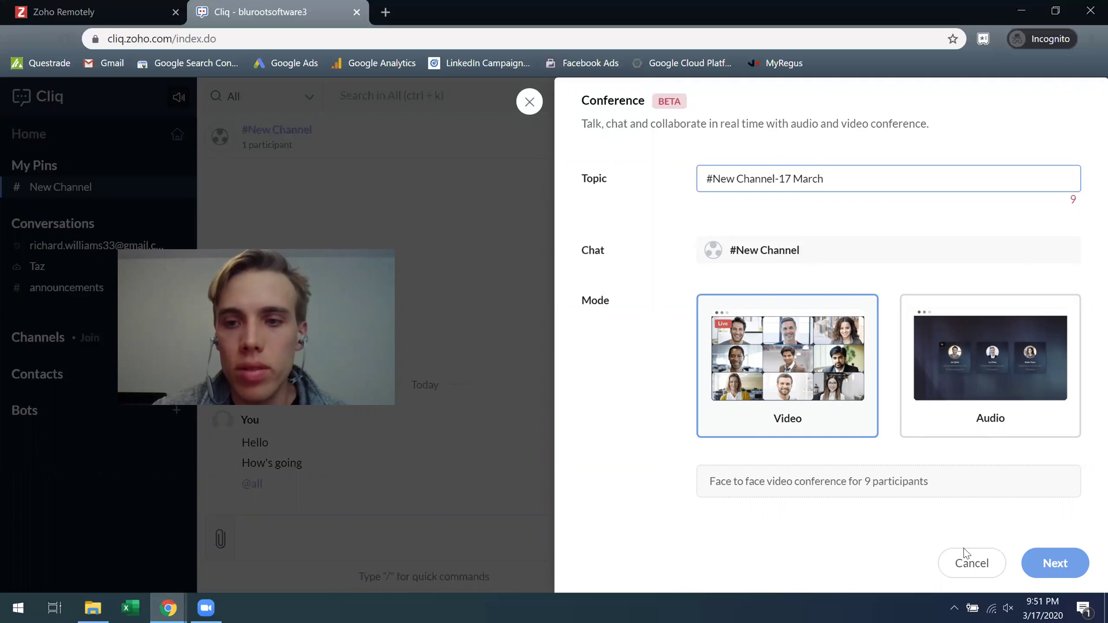
left_click(969, 569)
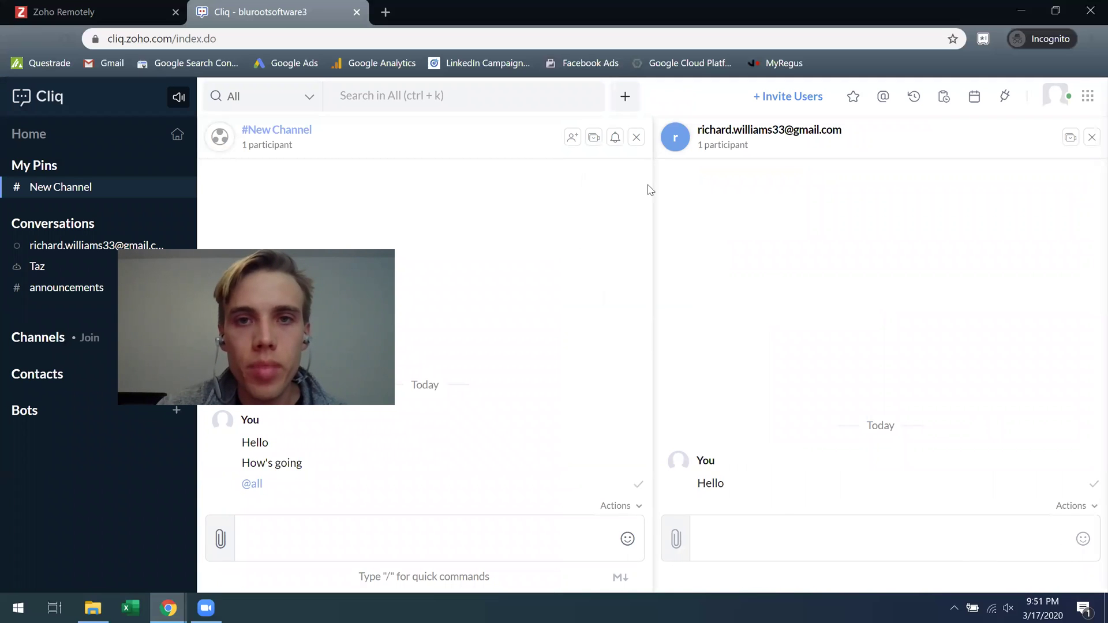
Step: Mute New Channel's notifications for 8 hours and close both open chat panes
left_click(614, 139)
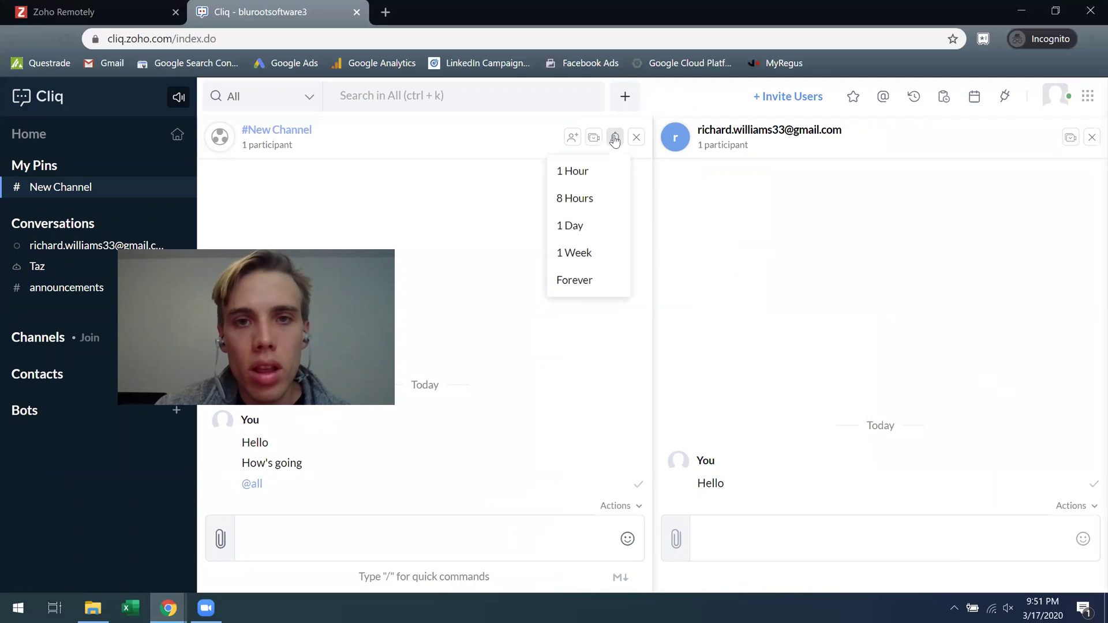
left_click(581, 199)
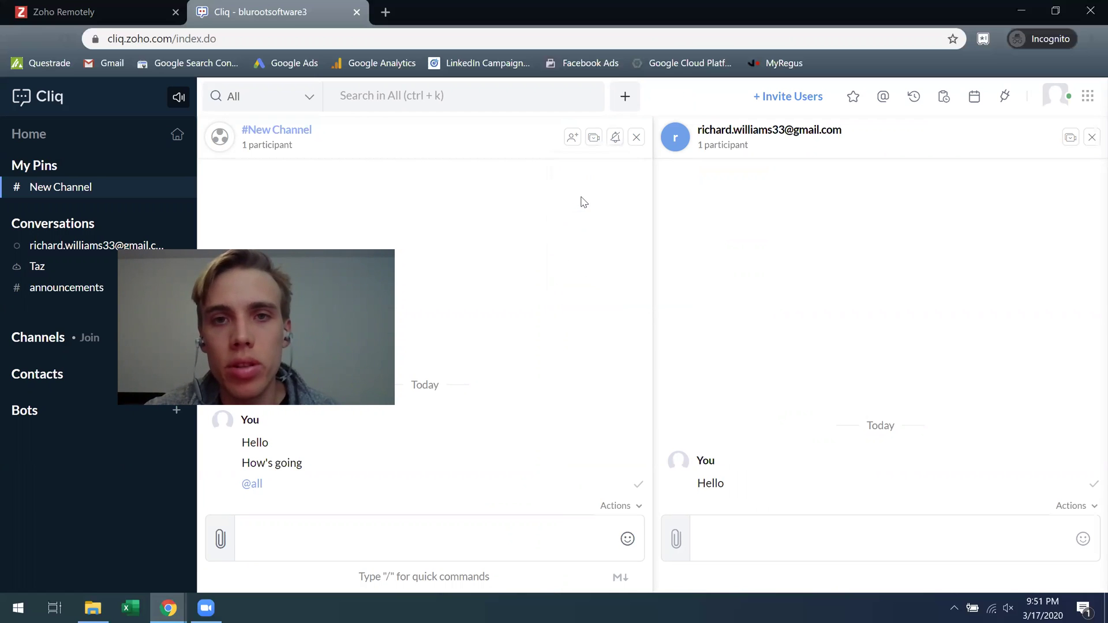
left_click(1092, 141)
left_click(1093, 138)
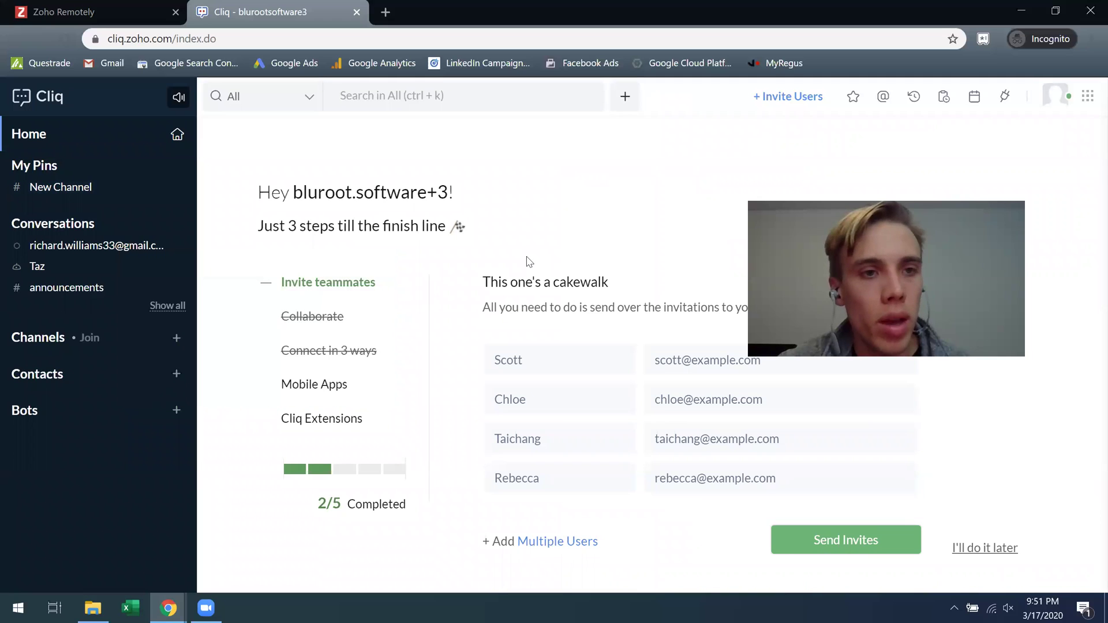
Step: Open the direct conversation with the existing contact and send "How's going"
left_click(74, 253)
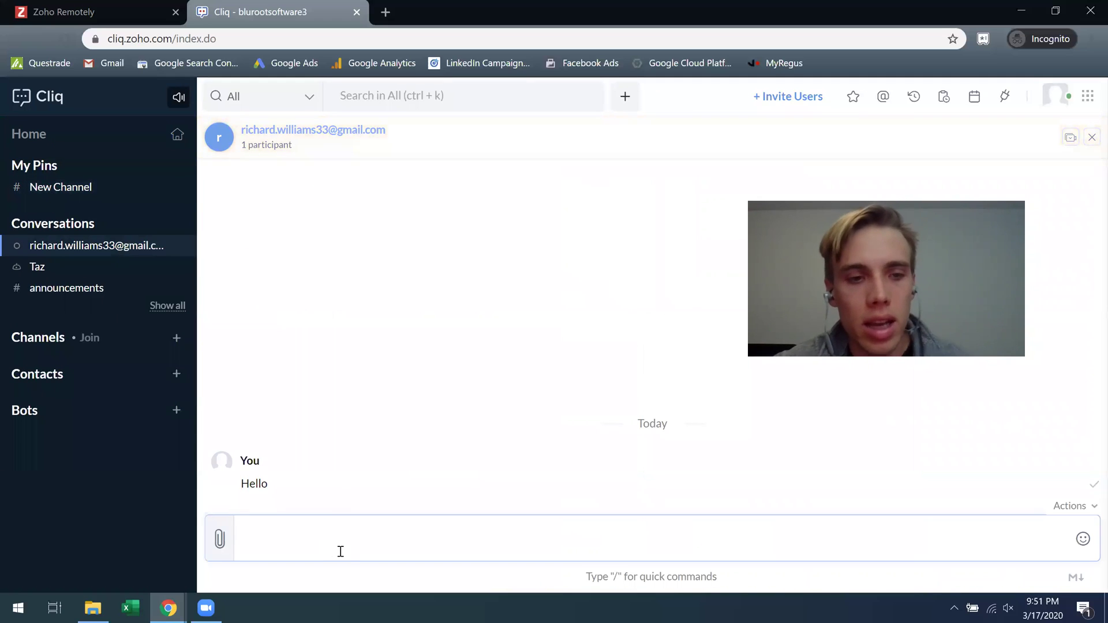
type("How's going")
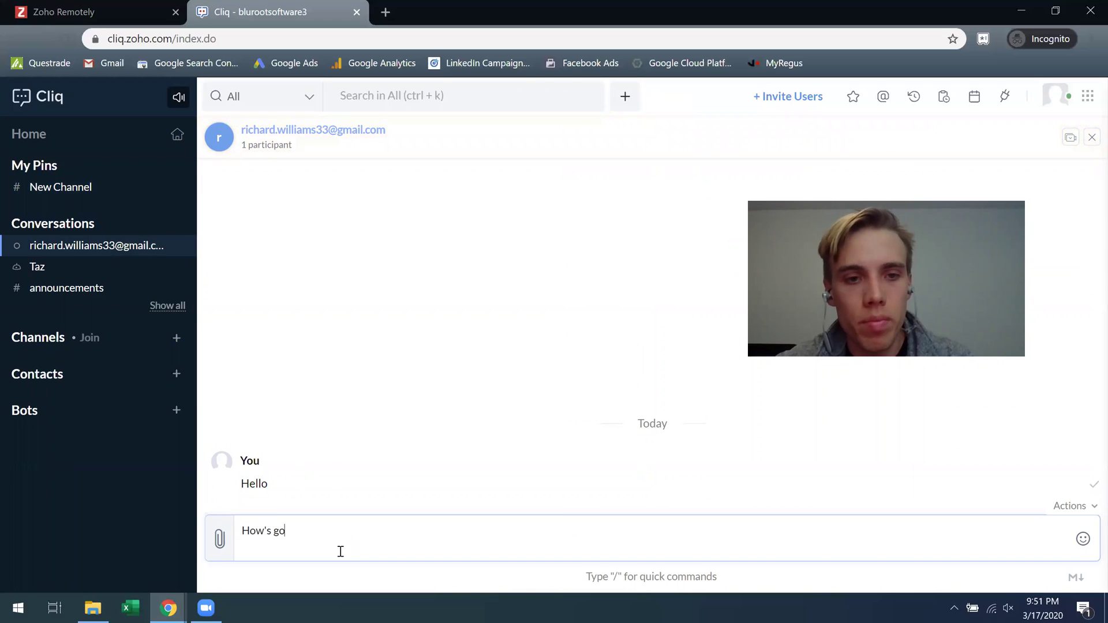
key("Return")
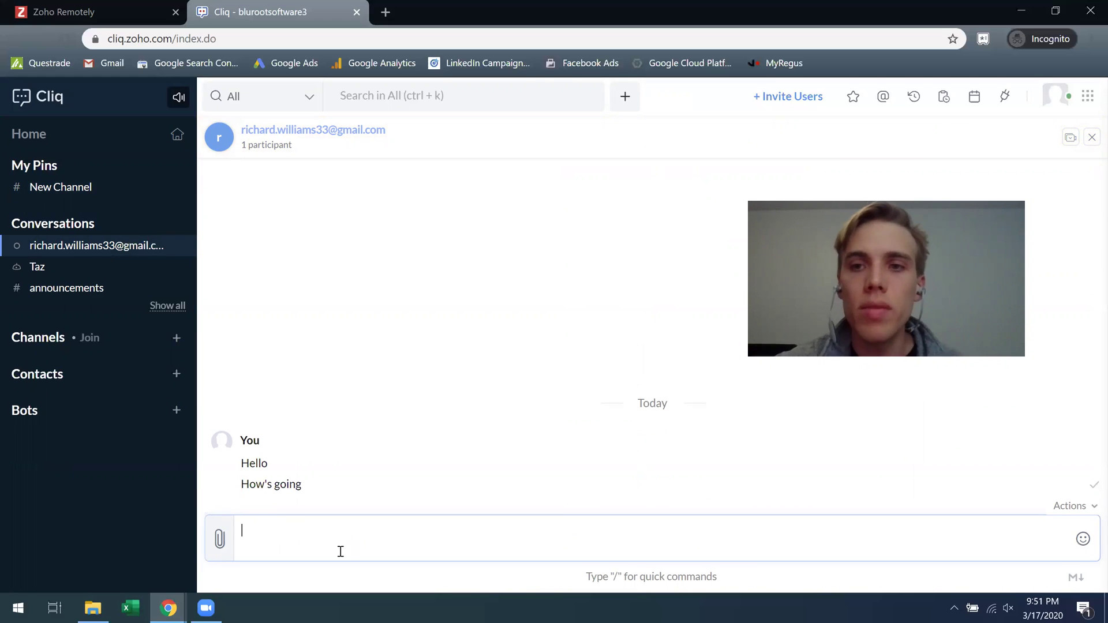